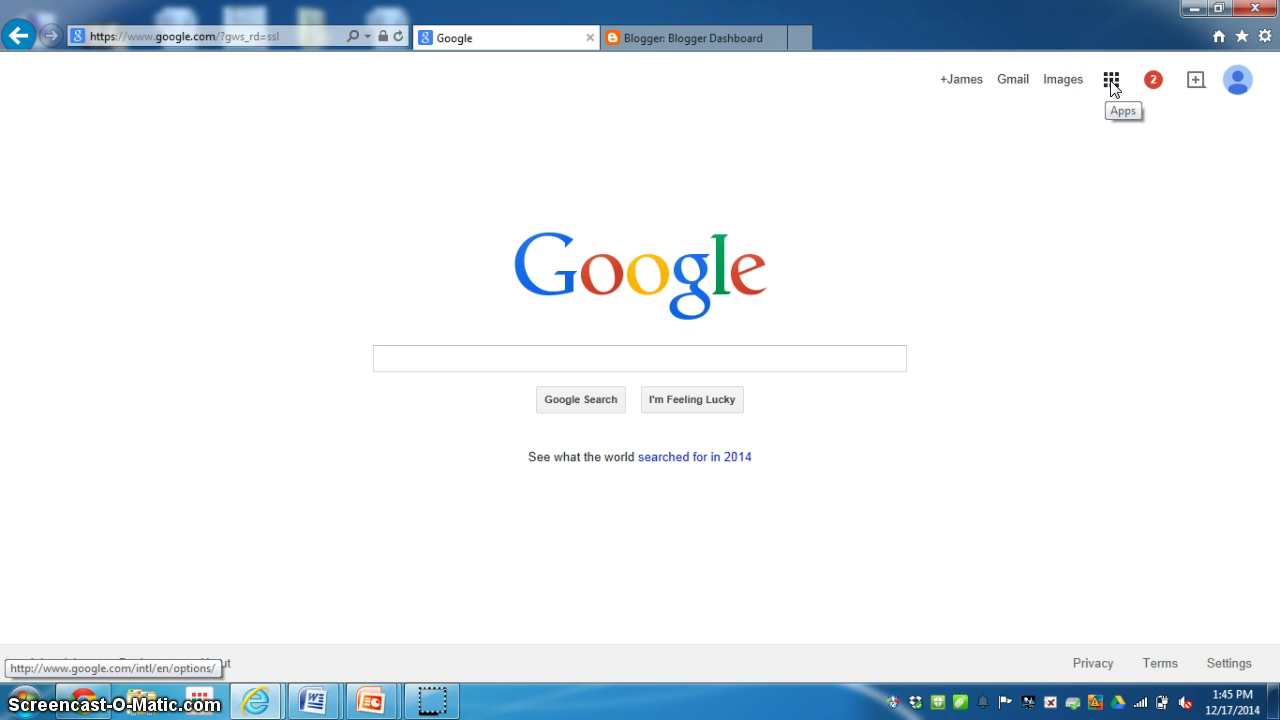
Find Blogger in Google's full product list and open it
left_click(1112, 89)
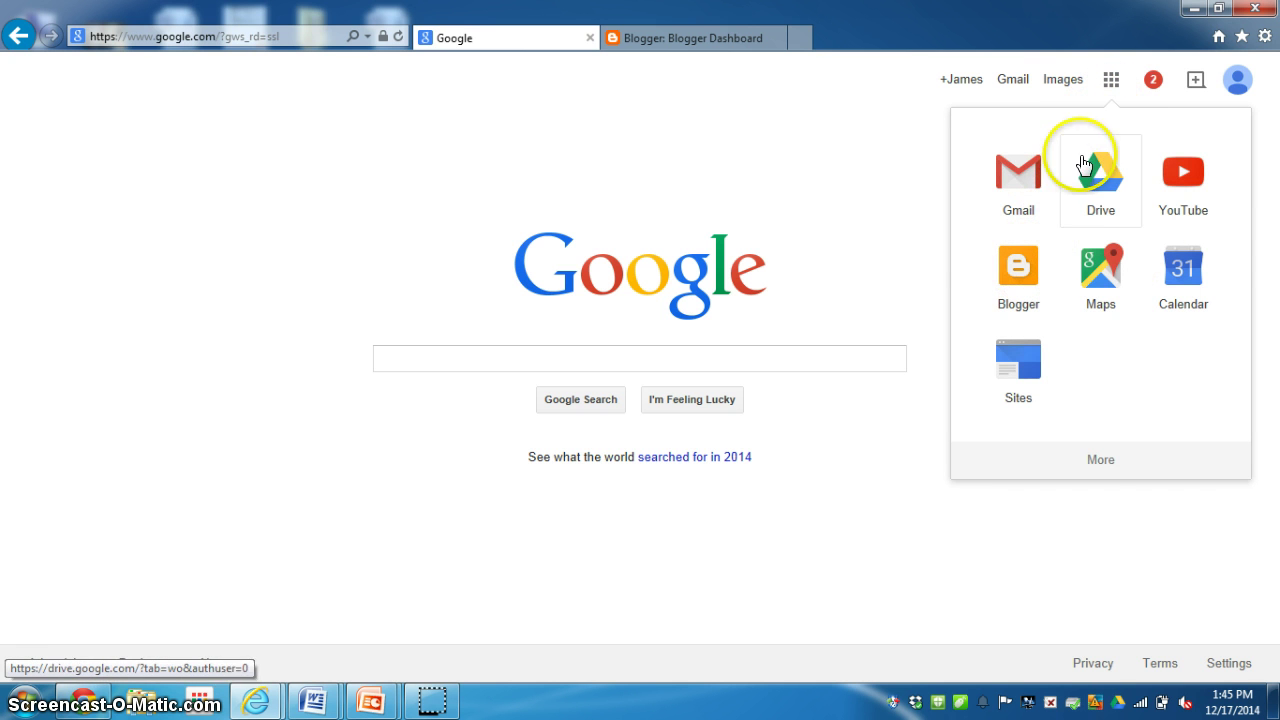
left_click(1098, 461)
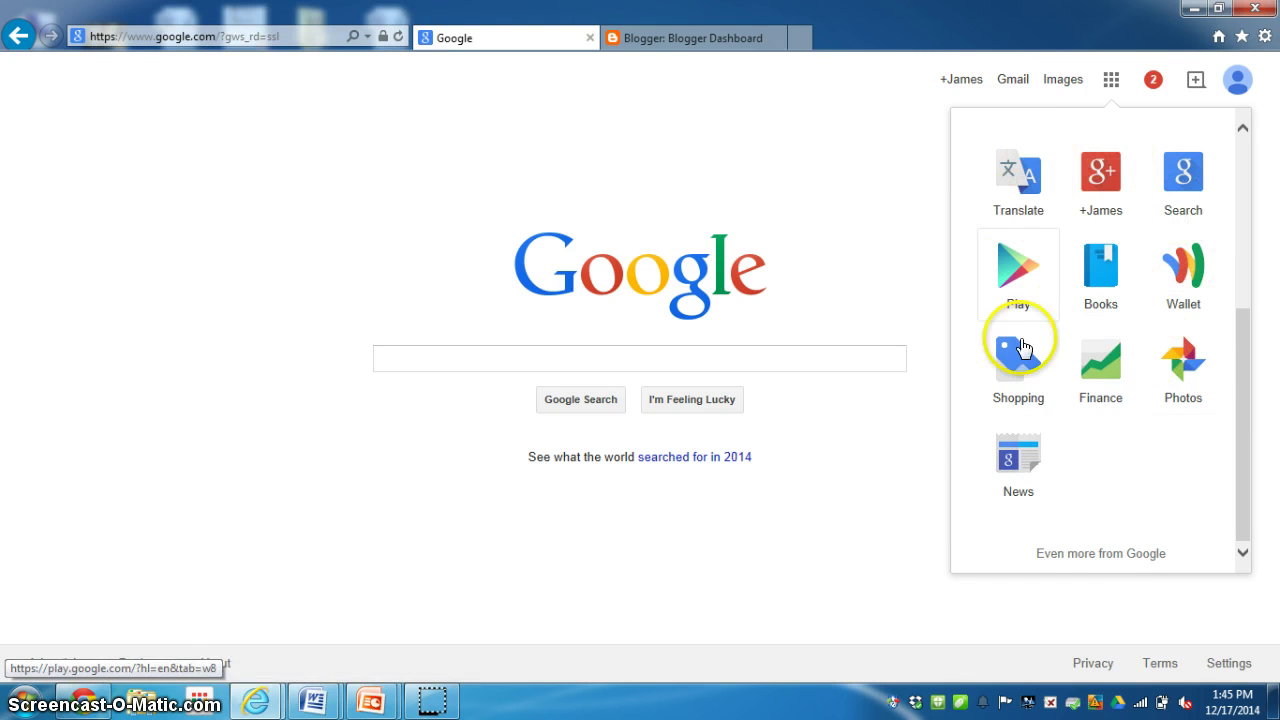
left_click(1089, 556)
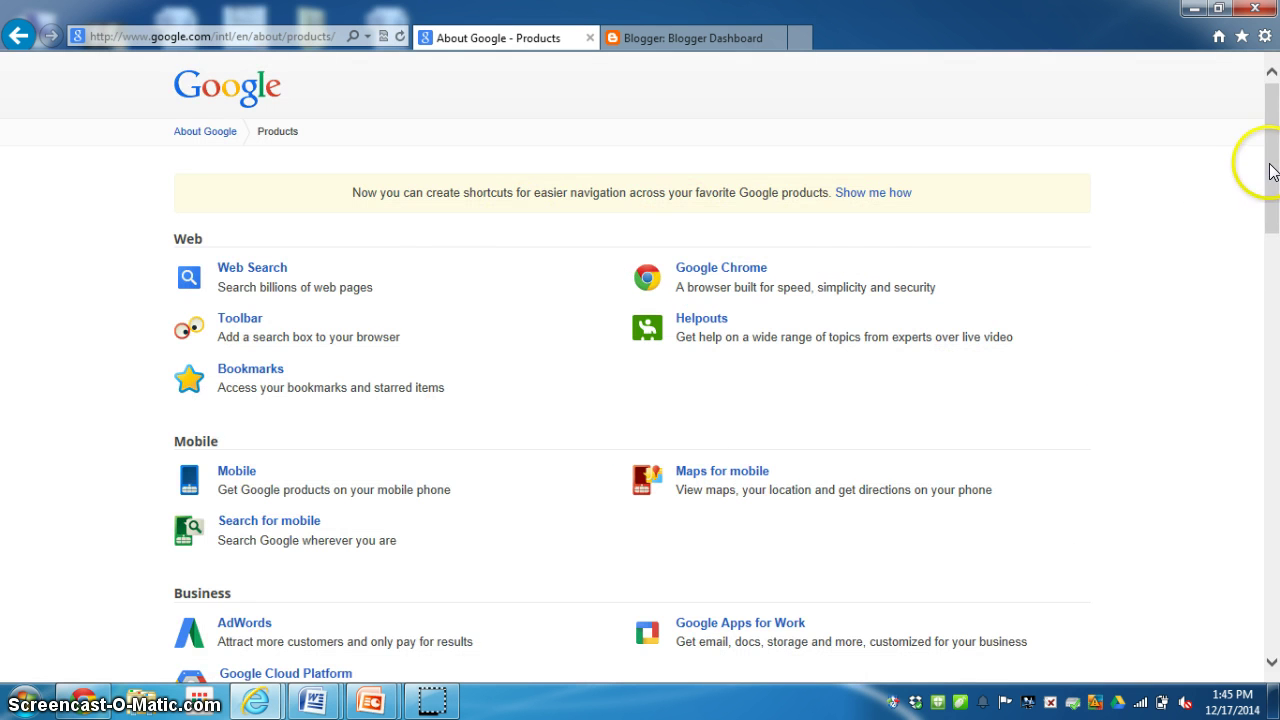
left_click_drag(1270, 170, 1262, 522)
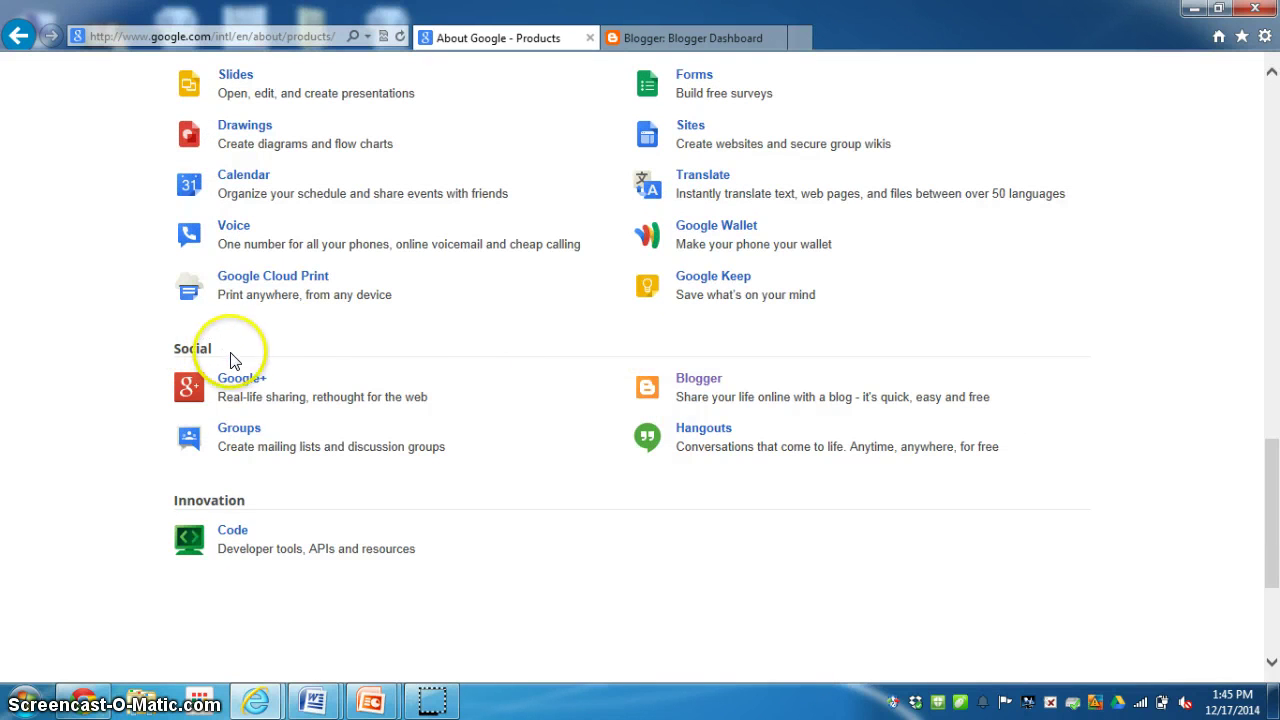
left_click(698, 390)
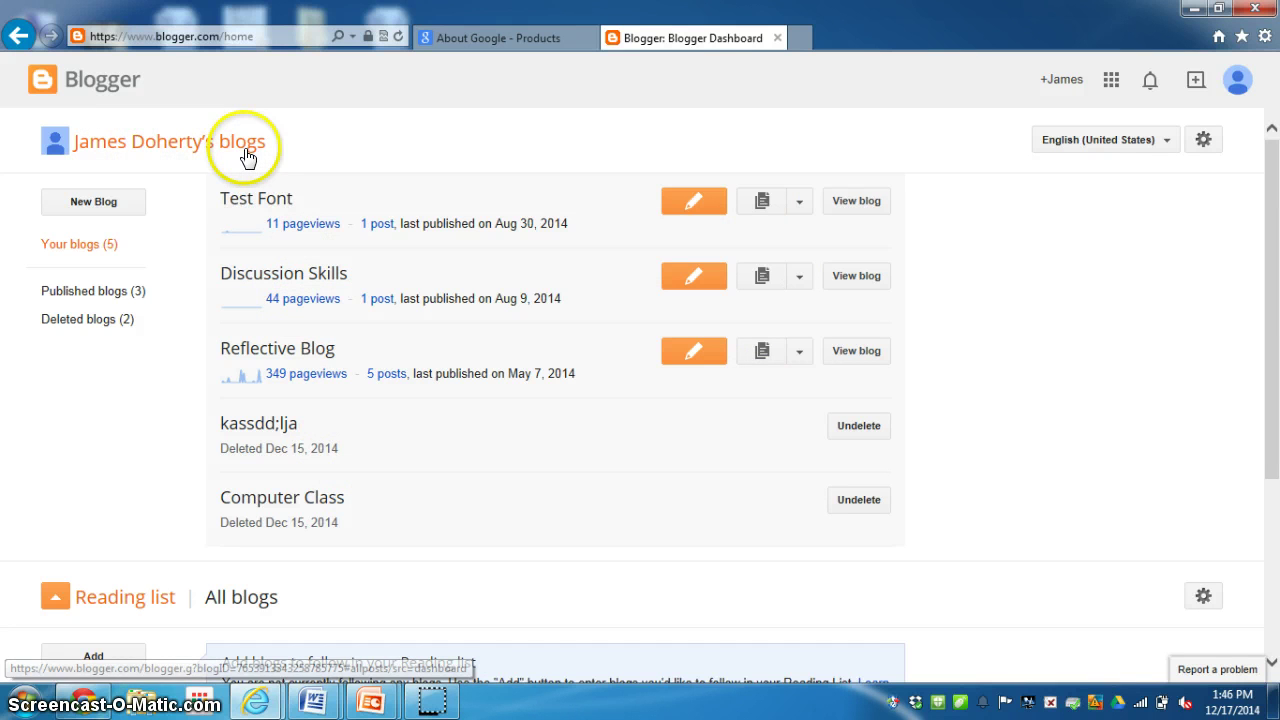
Start a new blog titled Sample and try the address sample.blogspot.com
left_click(100, 203)
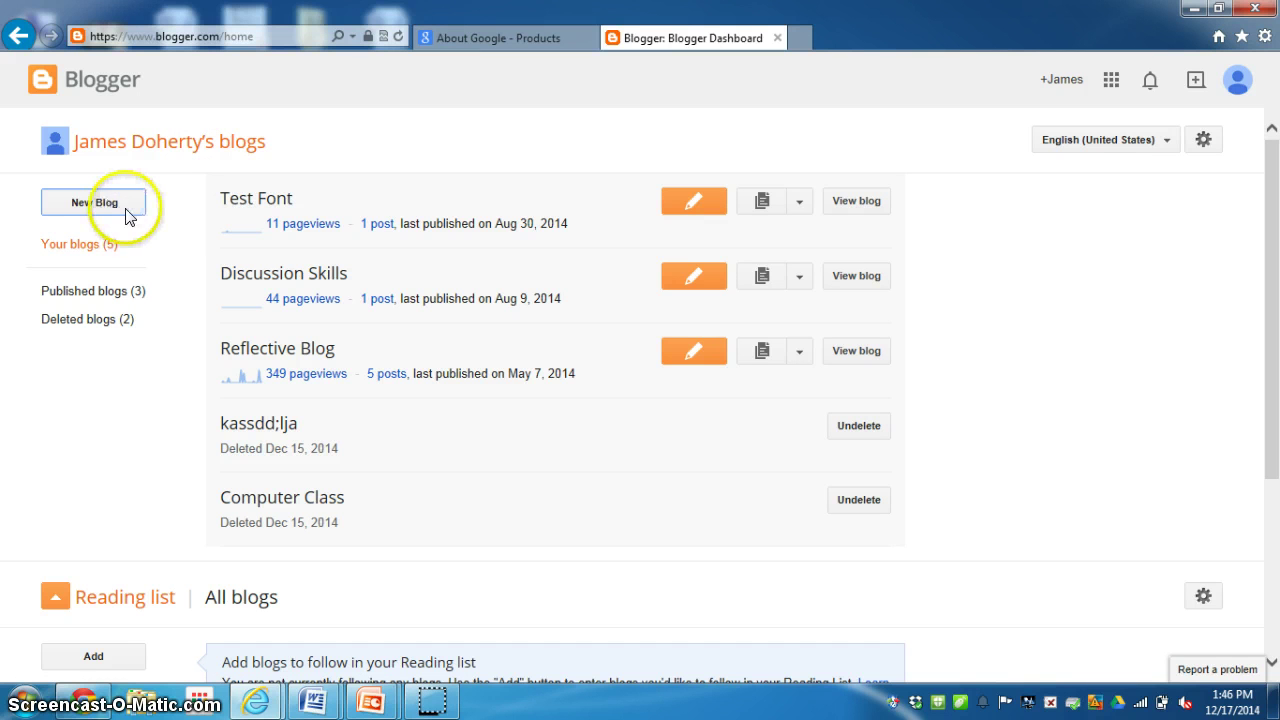
left_click(117, 202)
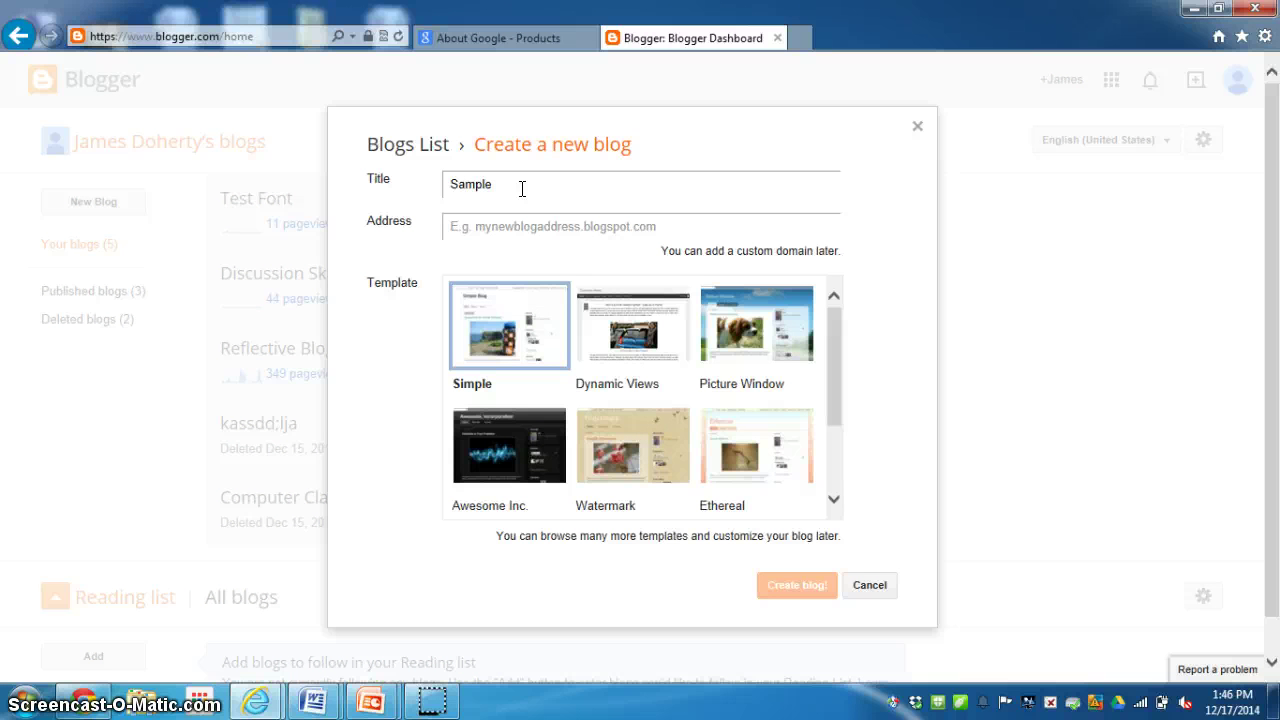
left_click(529, 223)
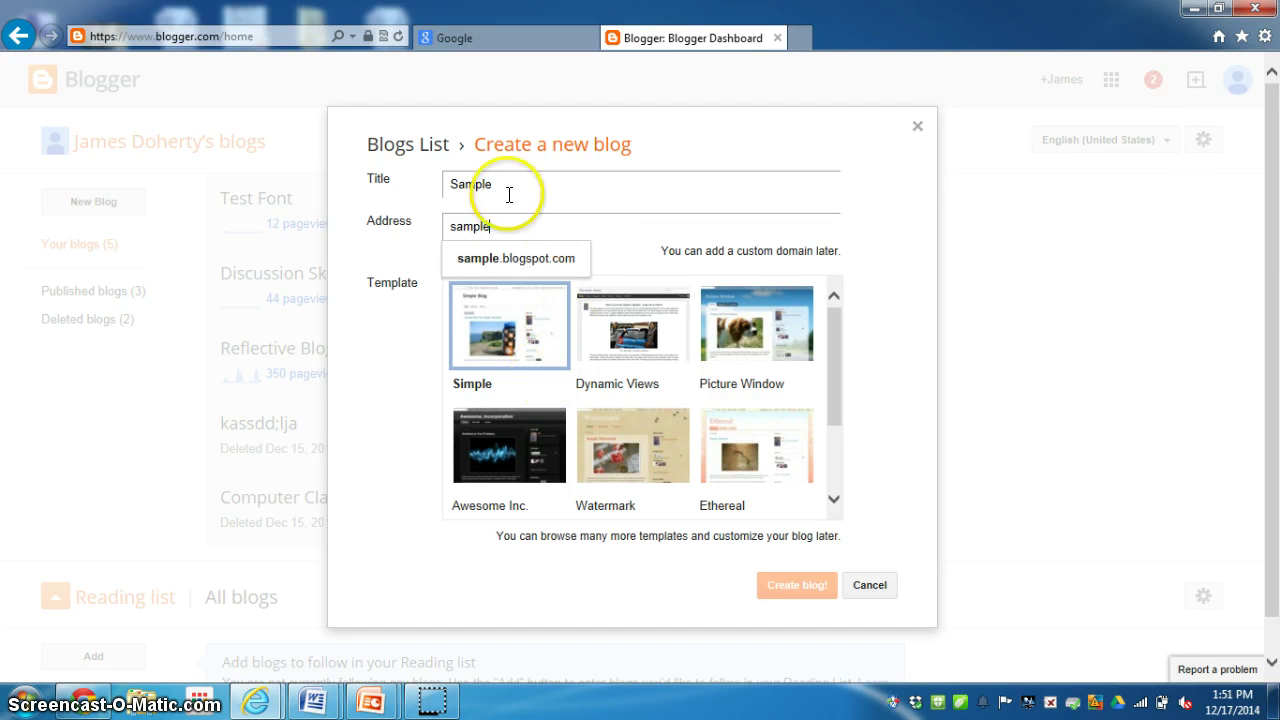
left_click(458, 182)
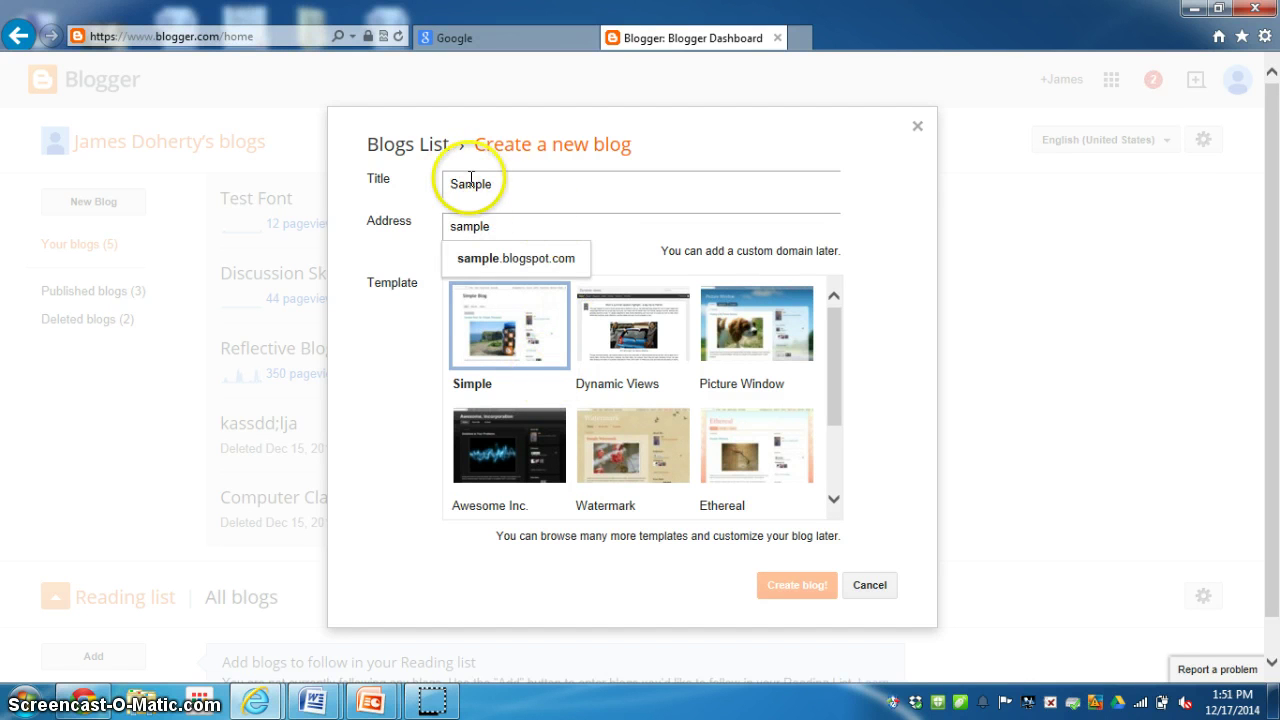
left_click(462, 228)
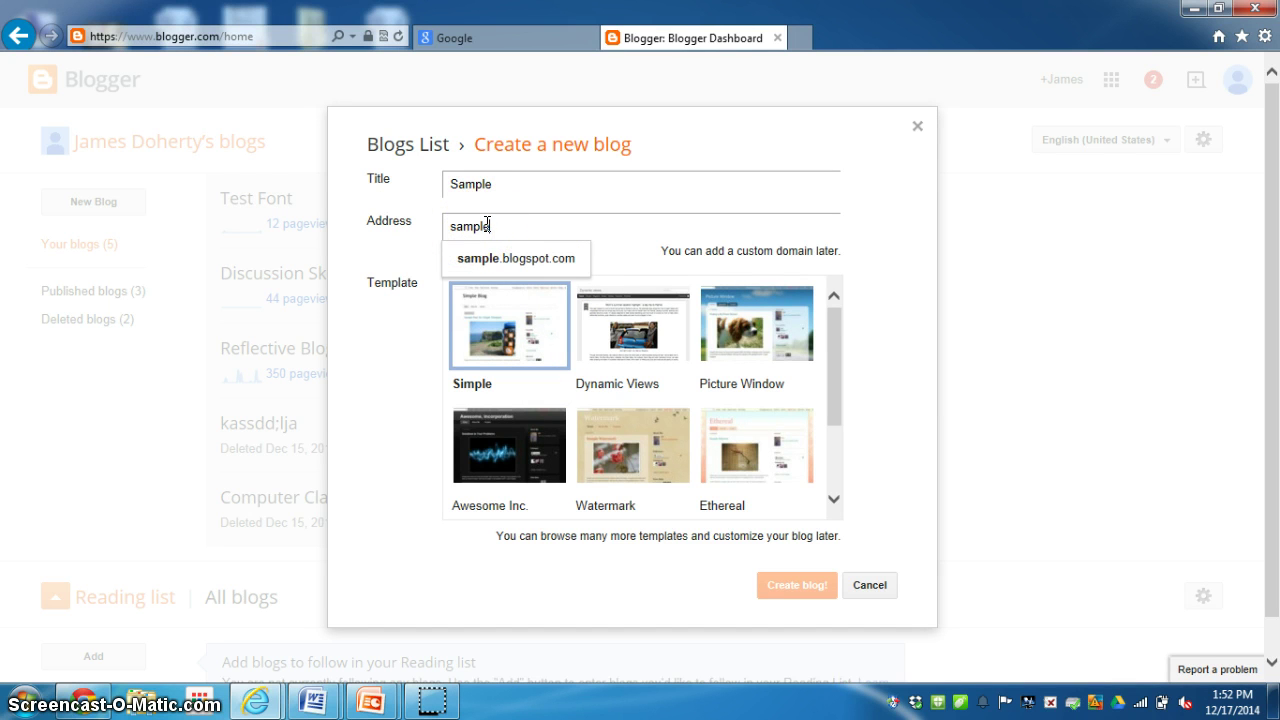
left_click(478, 260)
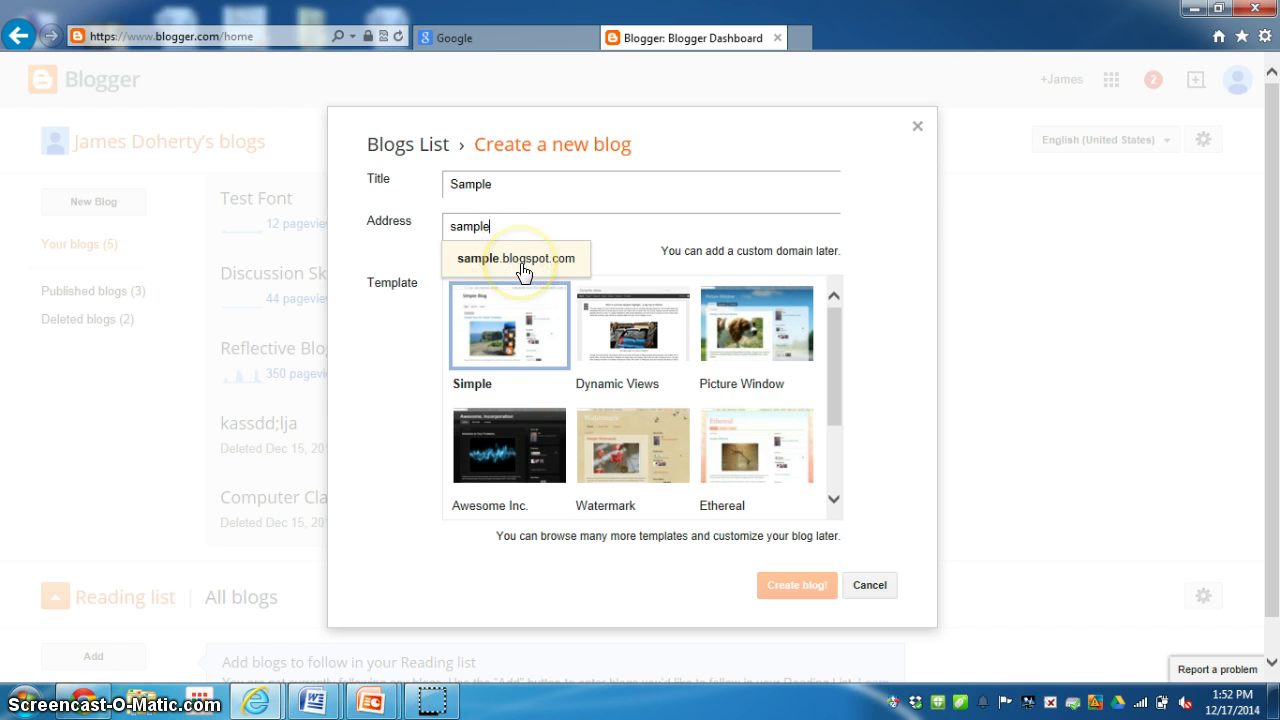
left_click(557, 262)
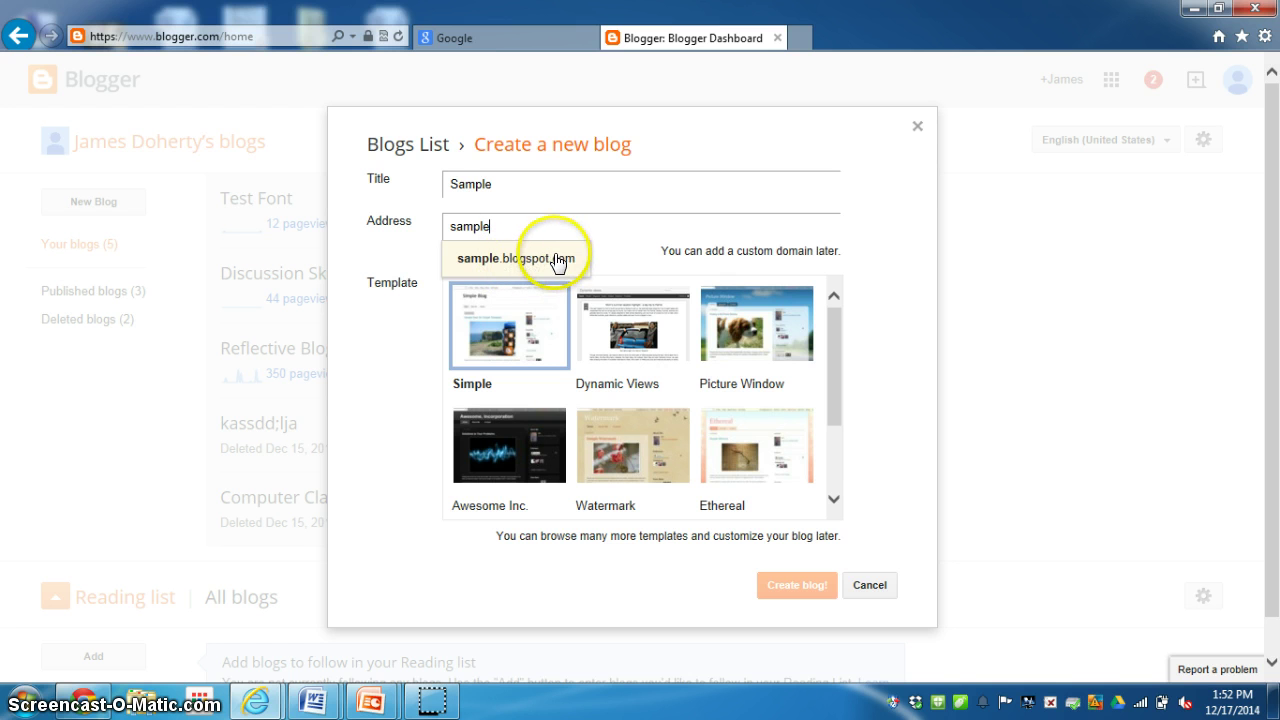
left_click(478, 193)
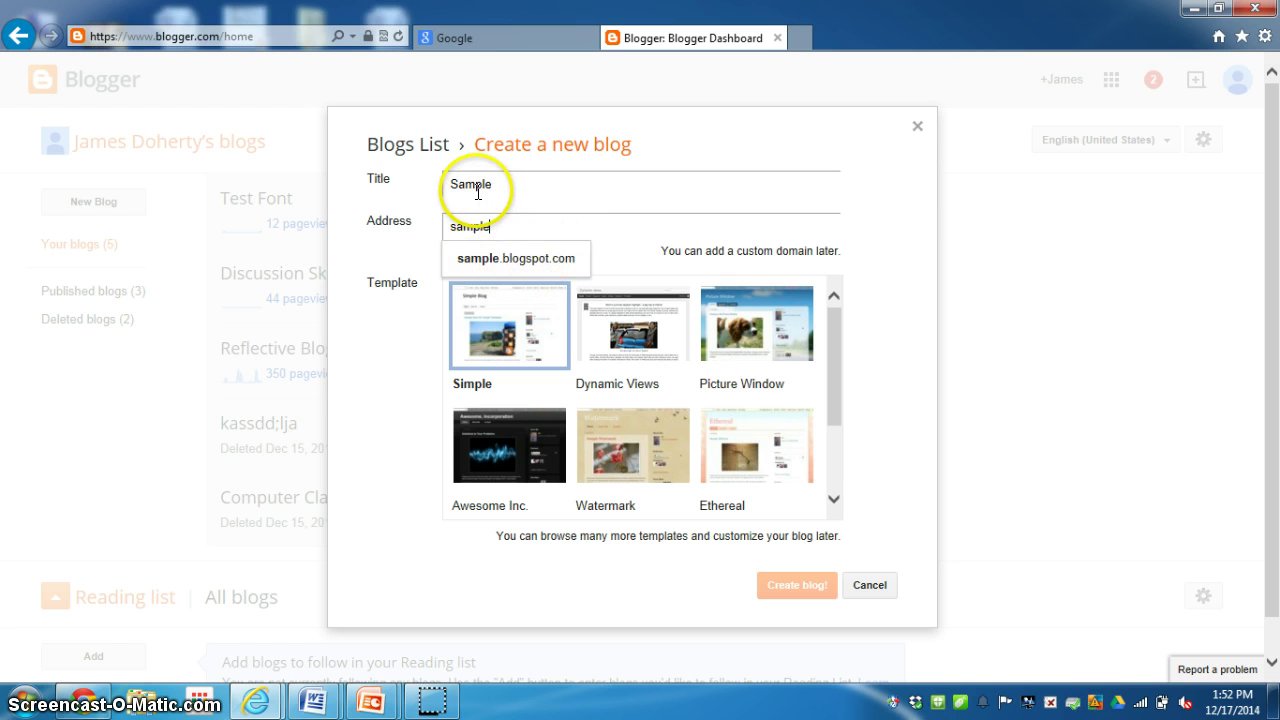
left_click(516, 259)
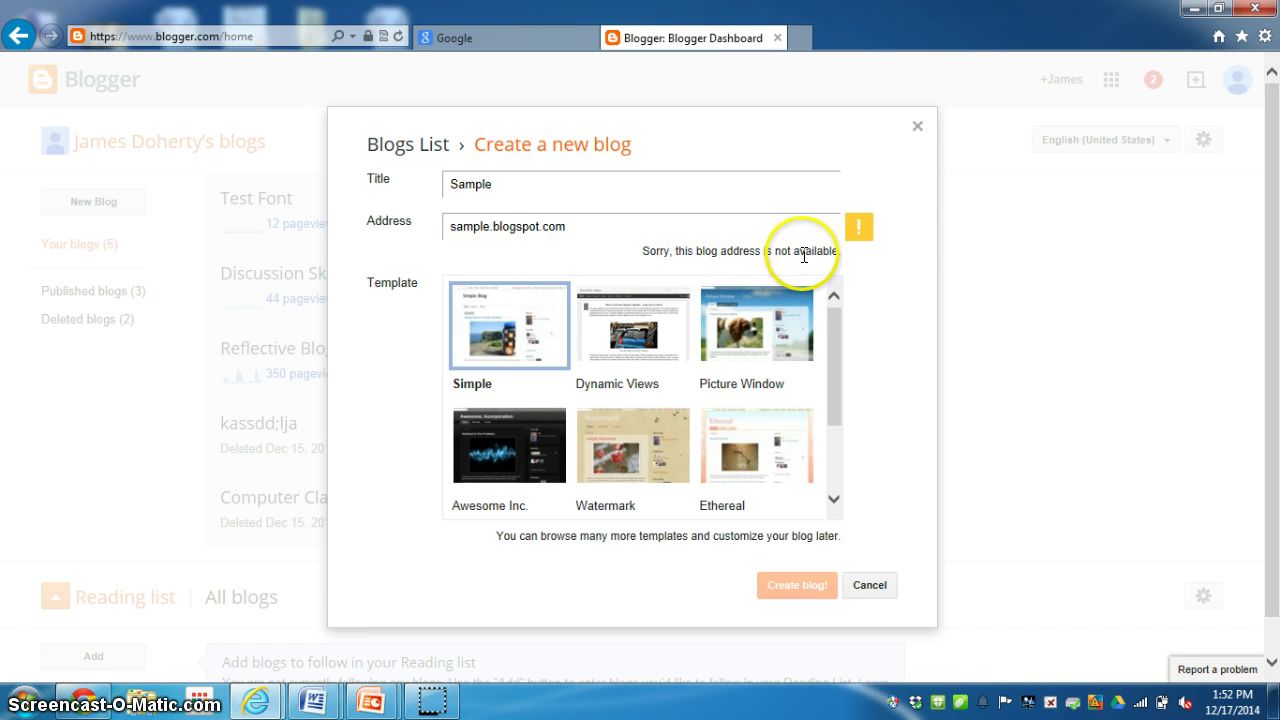
Change the new blog's address to sampleclass99.blogspot.com
left_click(489, 227)
type("class99")
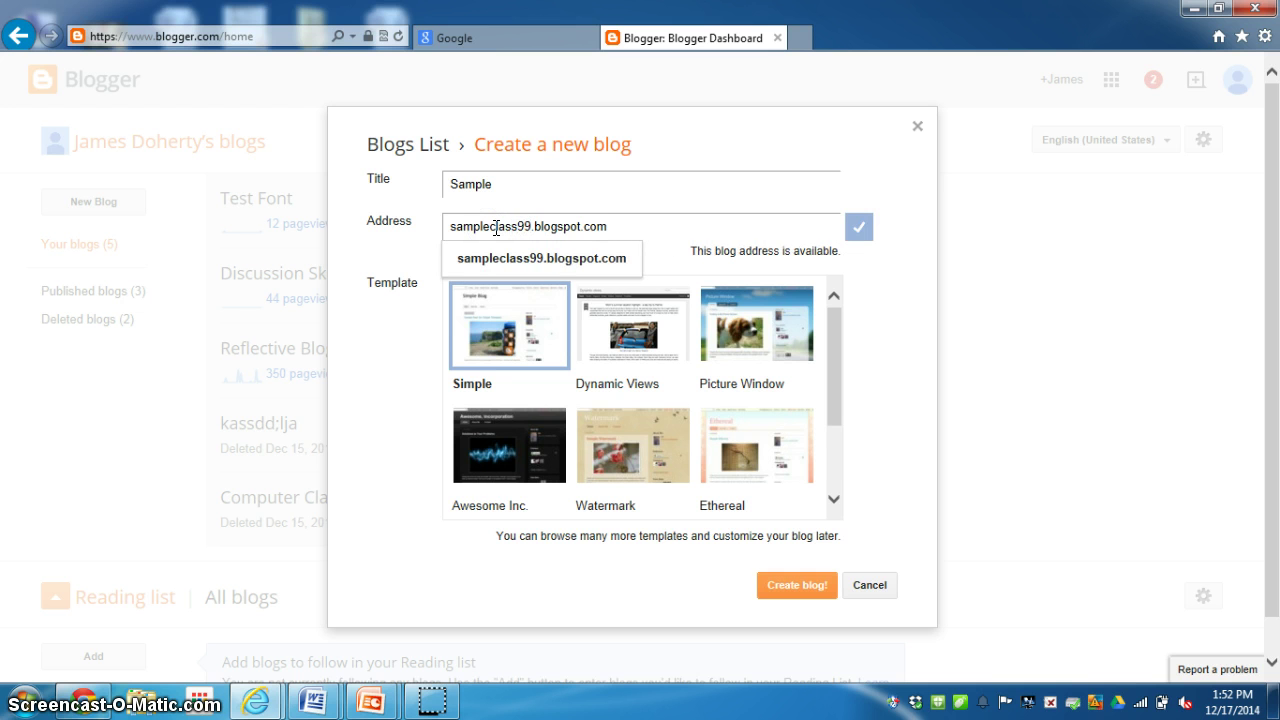
left_click(553, 256)
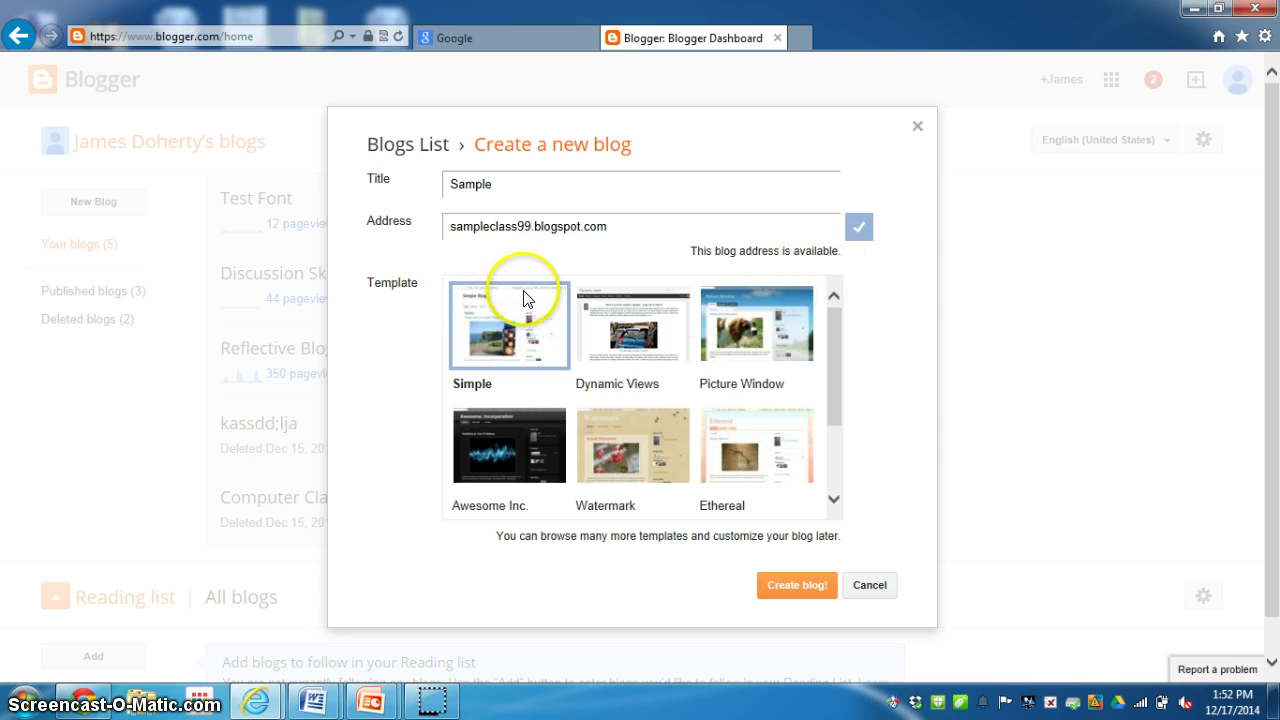
Create the blog with the Dynamic Views template and dismiss the creation notice
mouse_move(833, 333)
left_mouse_down()
mouse_move(846, 417)
mouse_move(843, 316)
left_mouse_up()
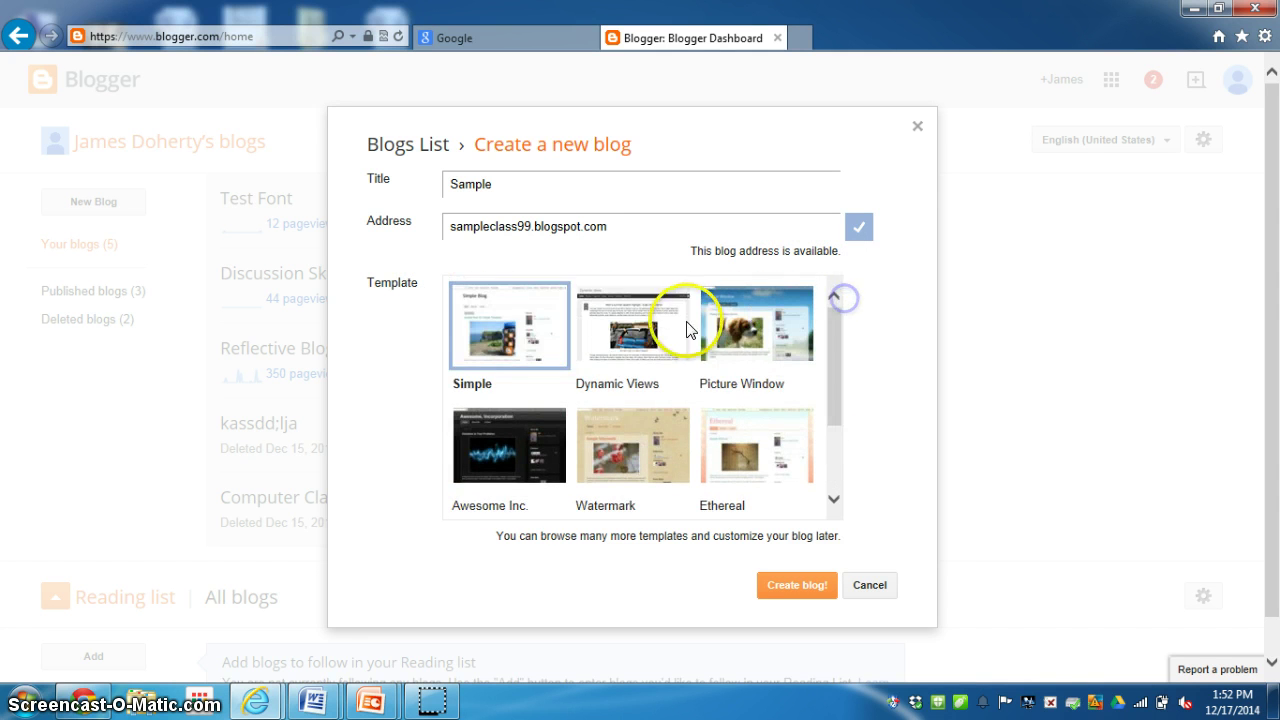
left_click(645, 325)
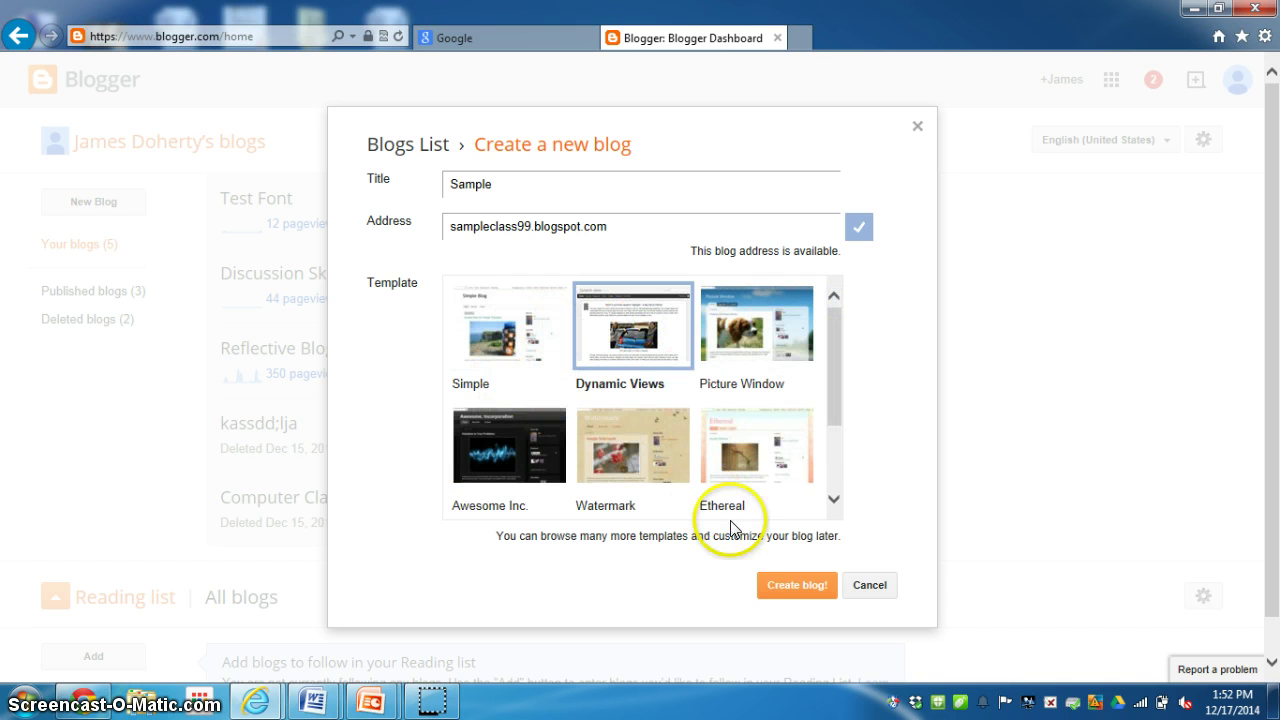
left_click(797, 588)
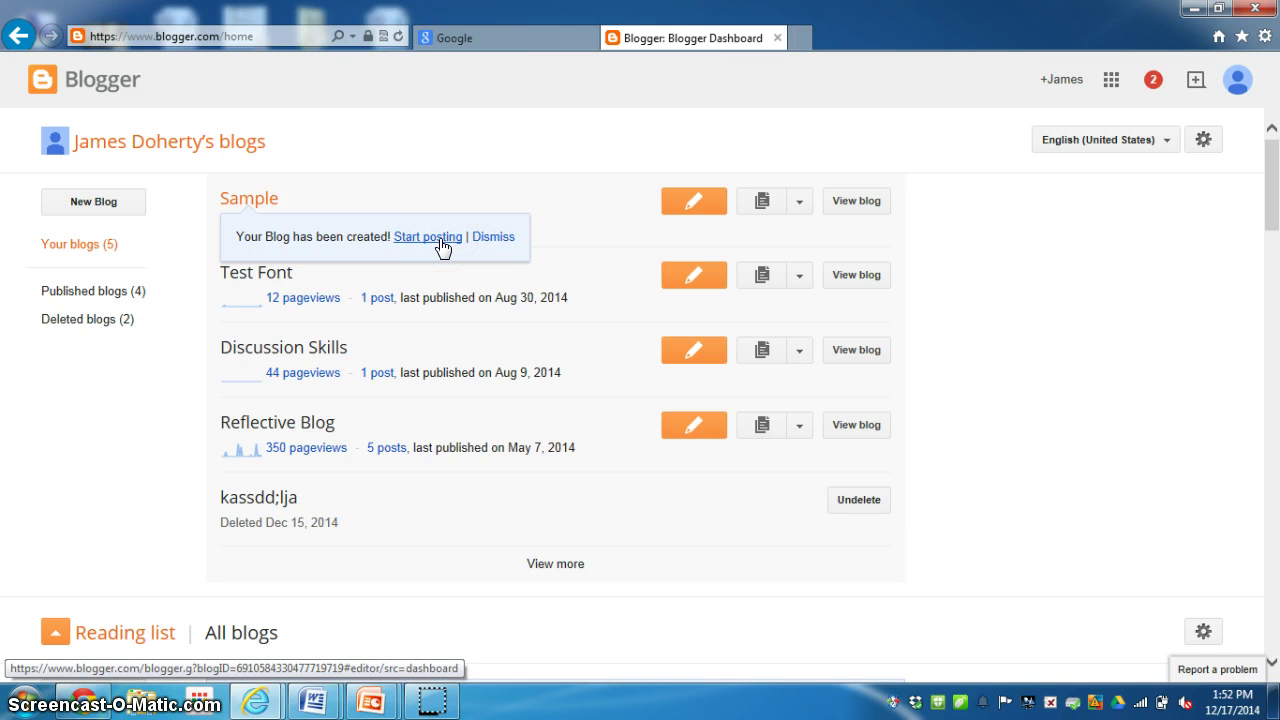
left_click(490, 237)
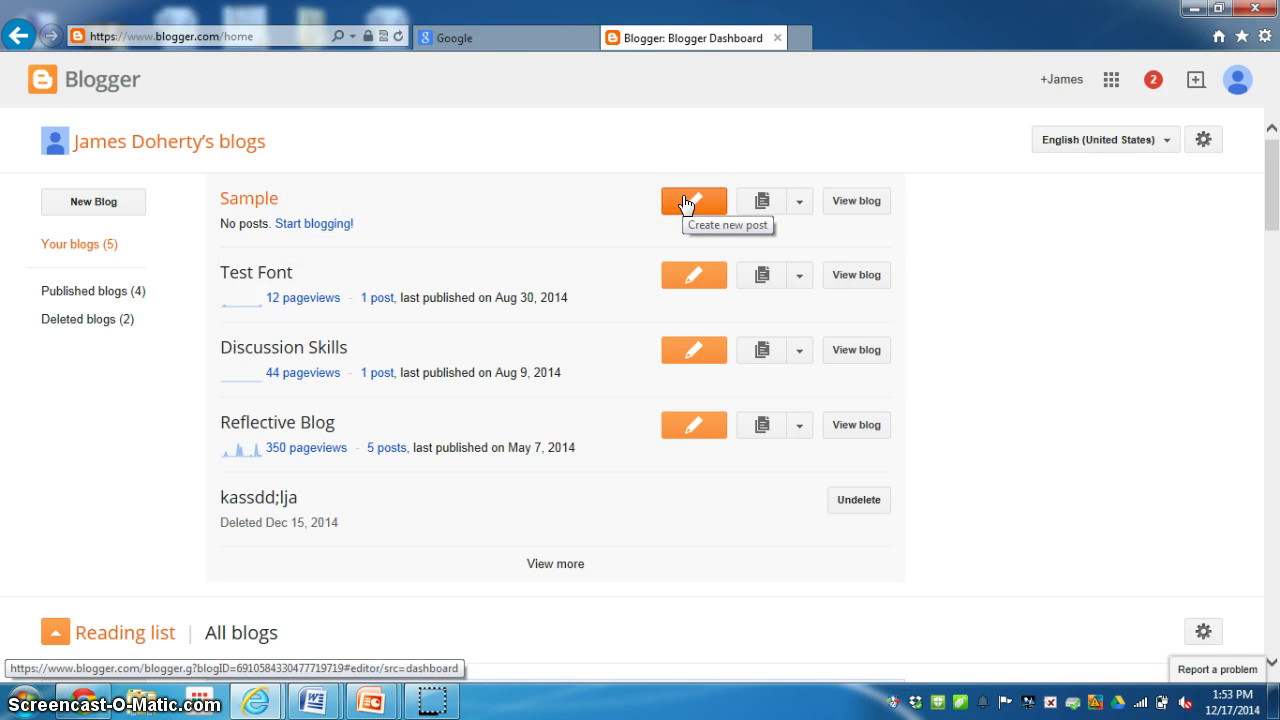
Look over the Sample blog's management options and open a blank new post for it
left_click(799, 203)
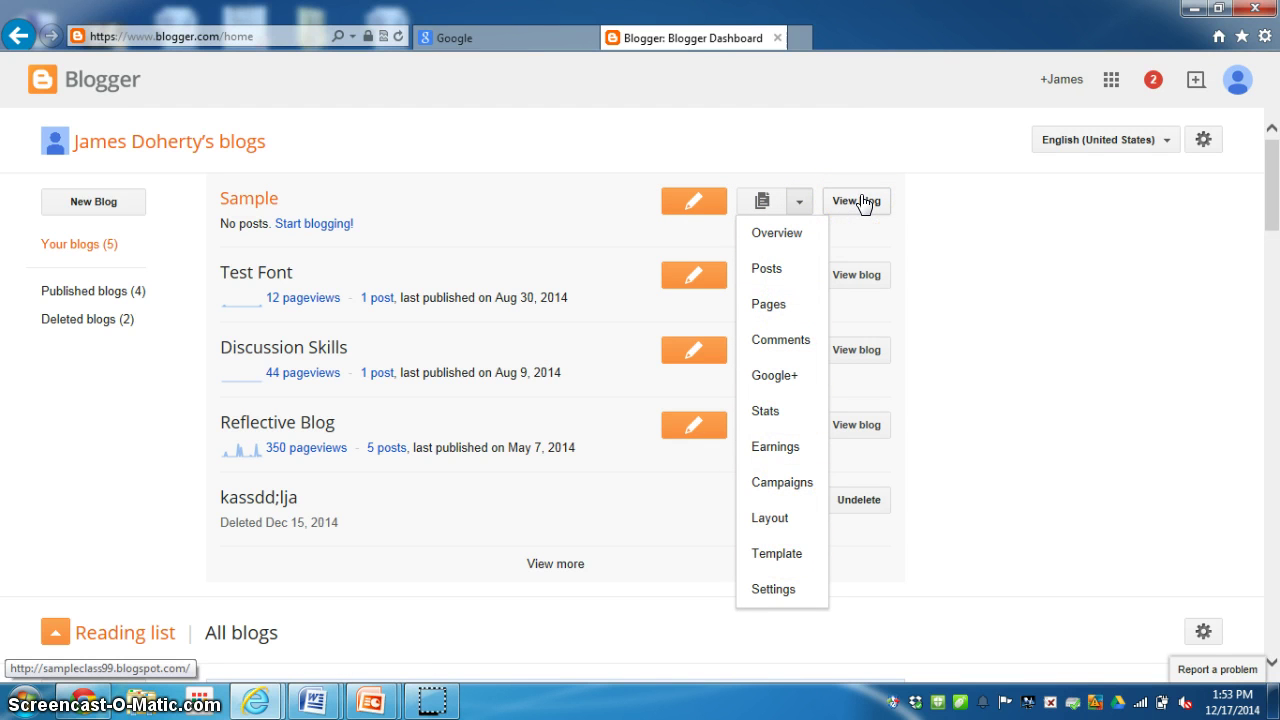
left_click(694, 204)
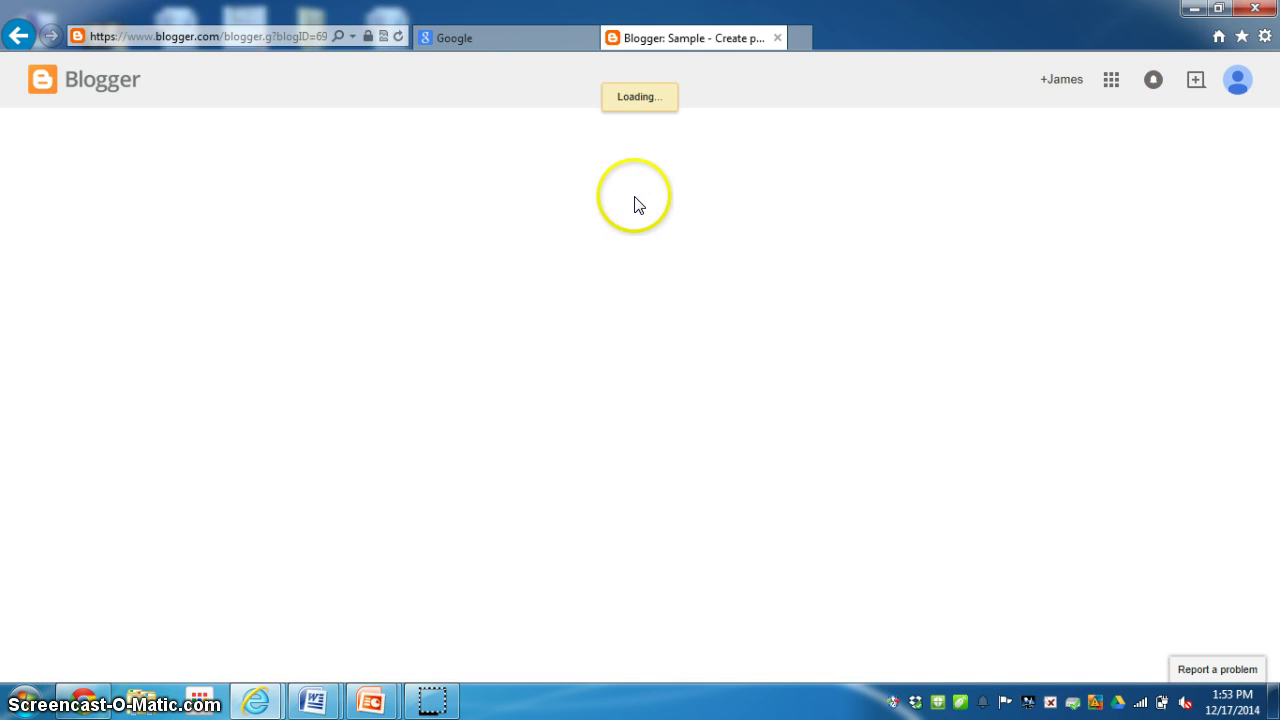
left_click(621, 280)
left_click(631, 263)
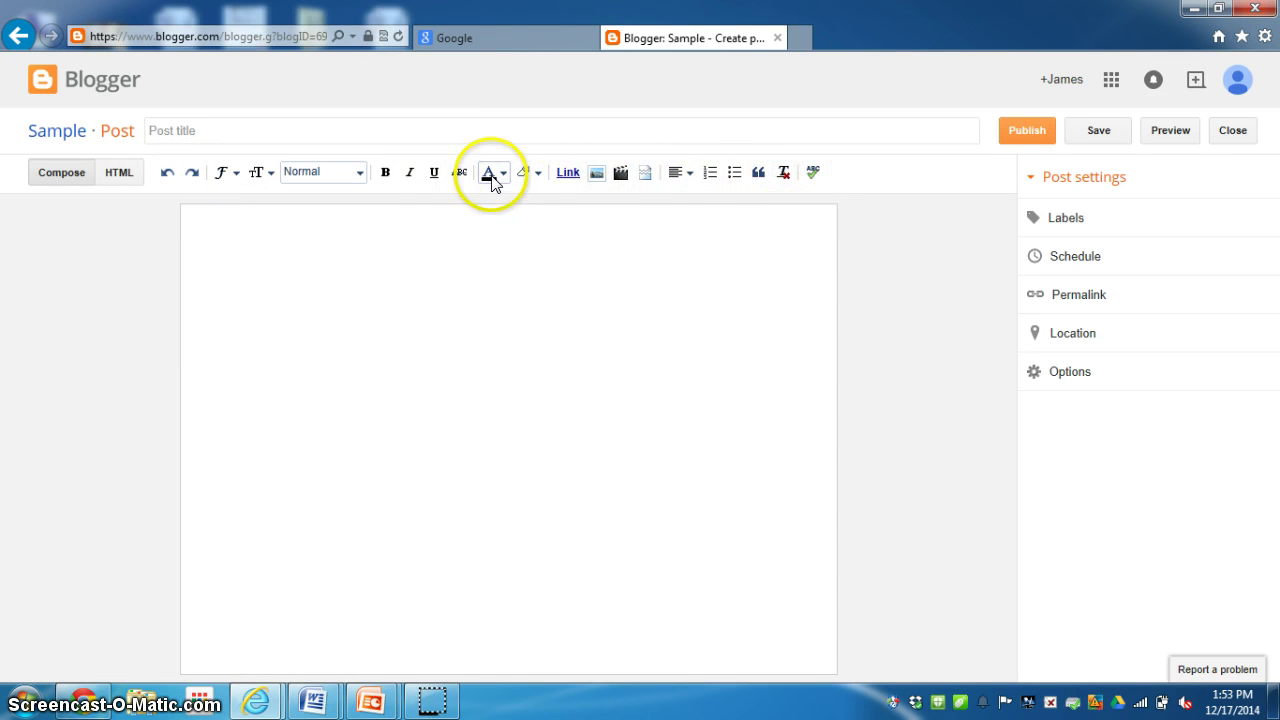
left_click(390, 241)
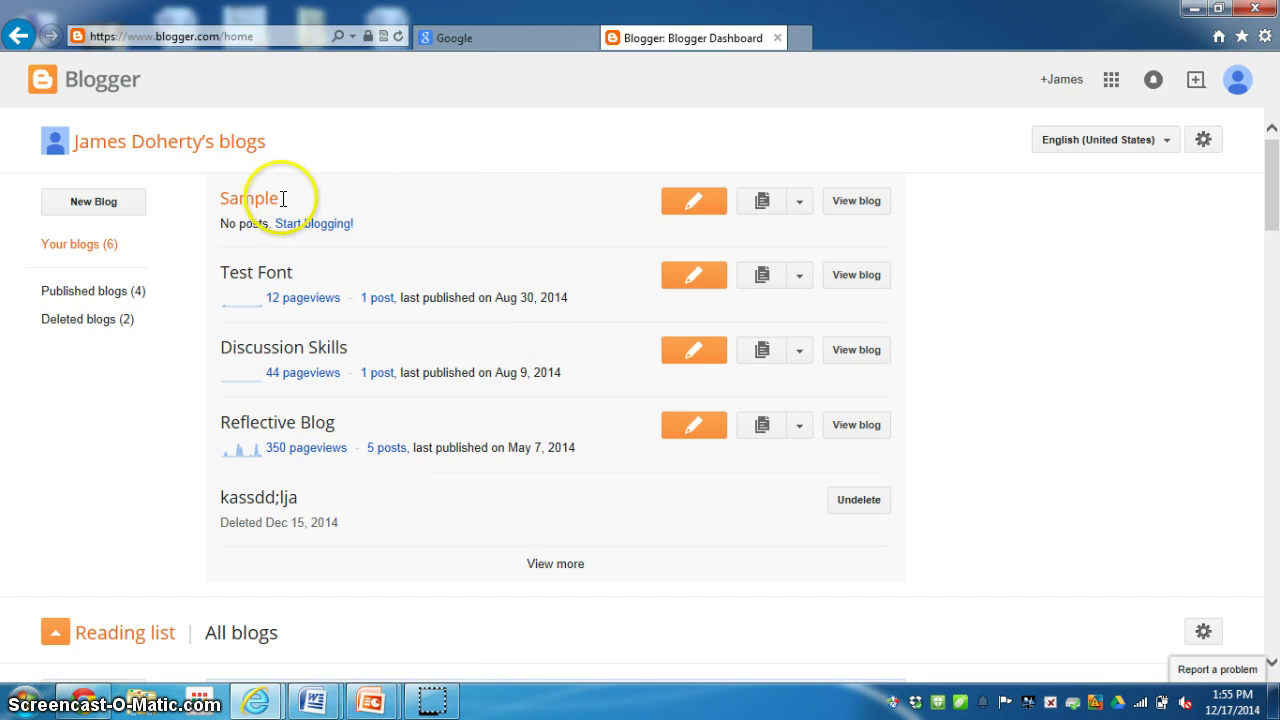
Open the Week 2 Reflection post of the Reflective Blog for editing
left_click(247, 425)
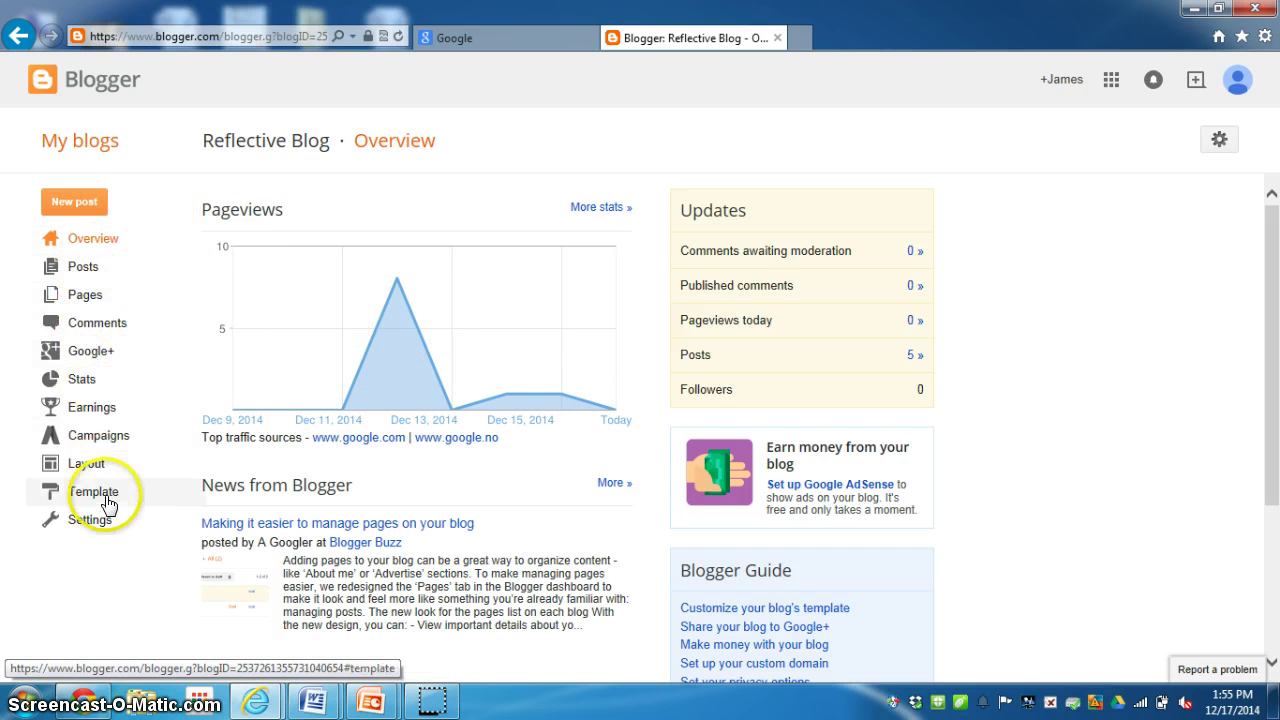
left_click(90, 273)
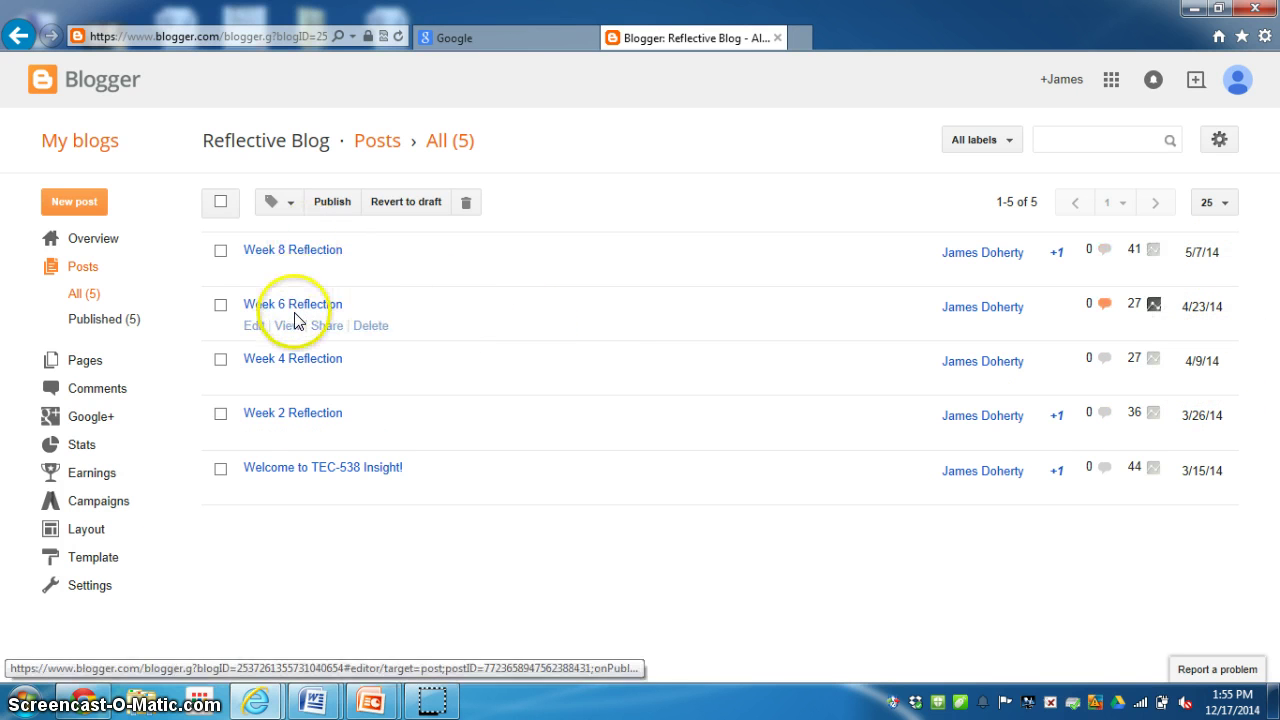
left_click(312, 414)
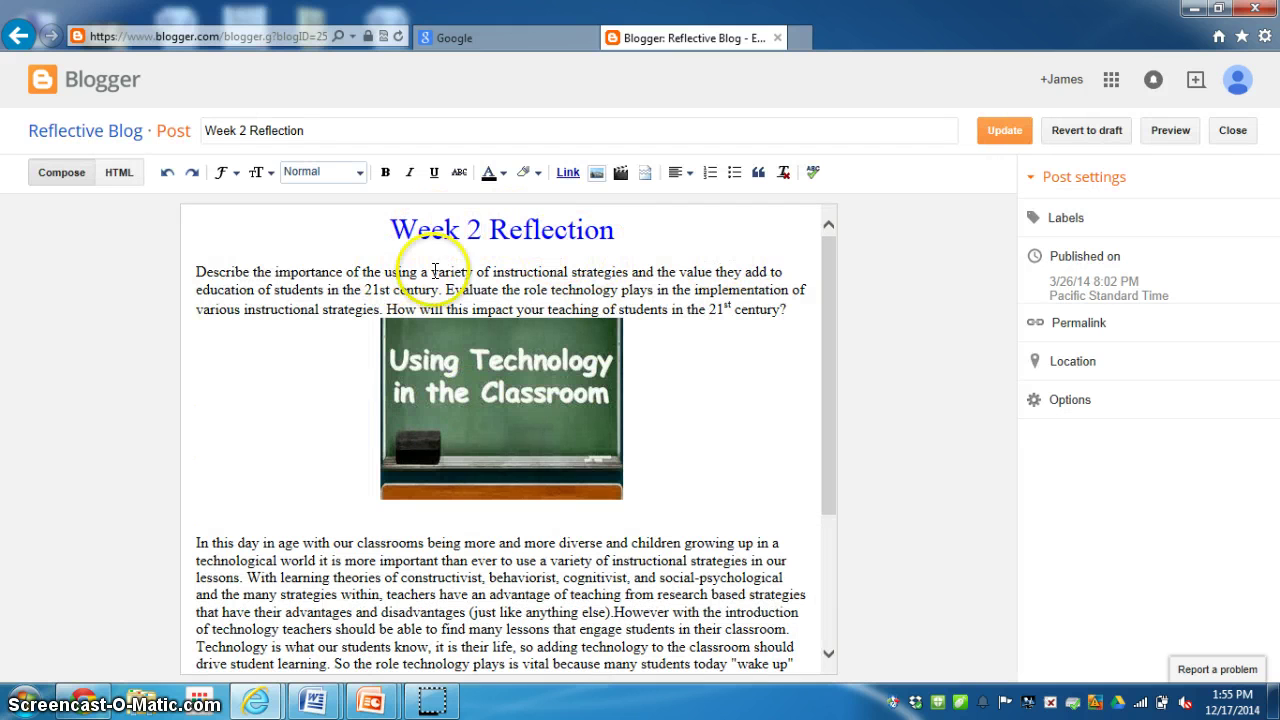
mouse_move(830, 290)
left_mouse_down()
mouse_move(843, 334)
mouse_move(837, 423)
mouse_move(838, 270)
left_mouse_up()
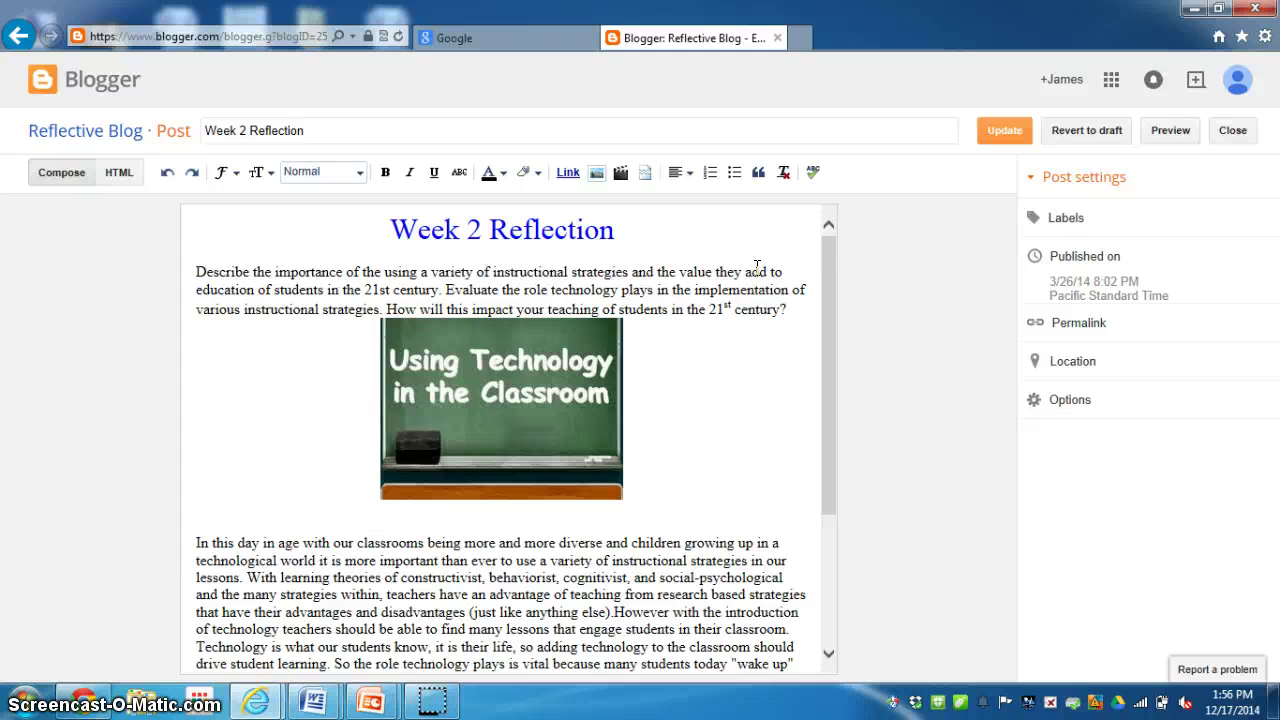
Revert the Week 2 Reflection post to draft so its content can be edited
left_click(1078, 132)
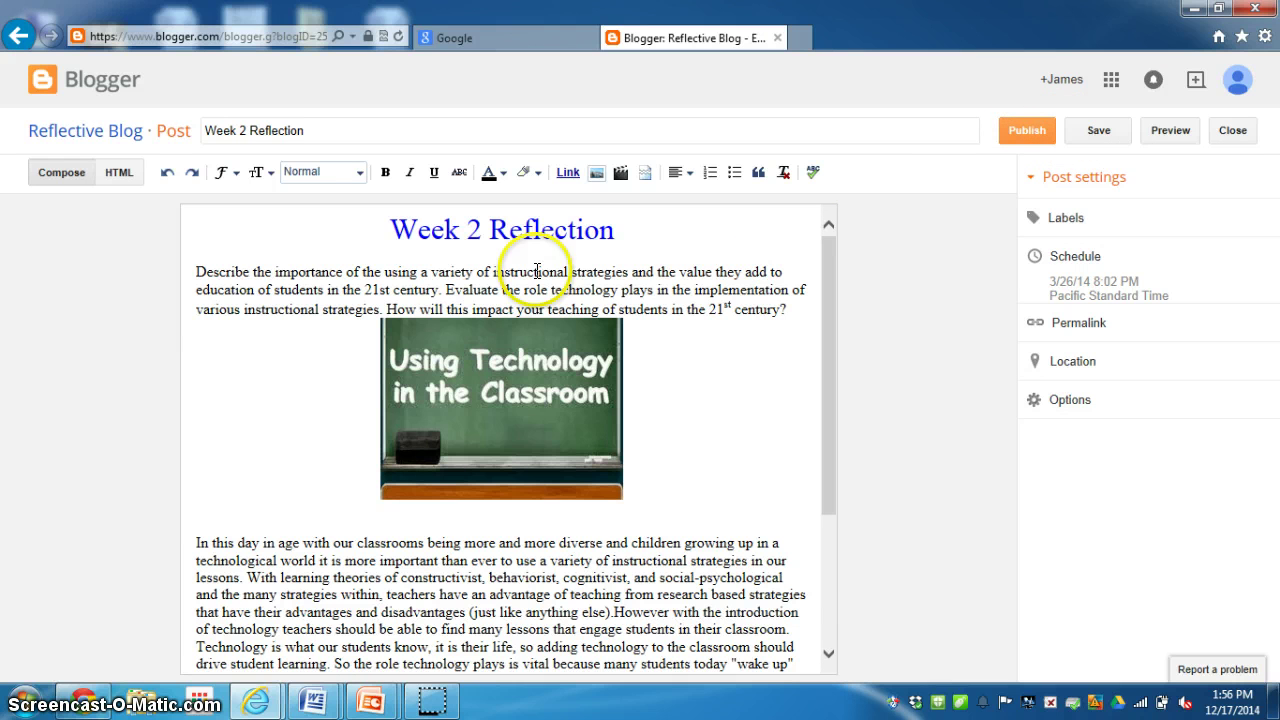
left_click(436, 259)
left_click(316, 545)
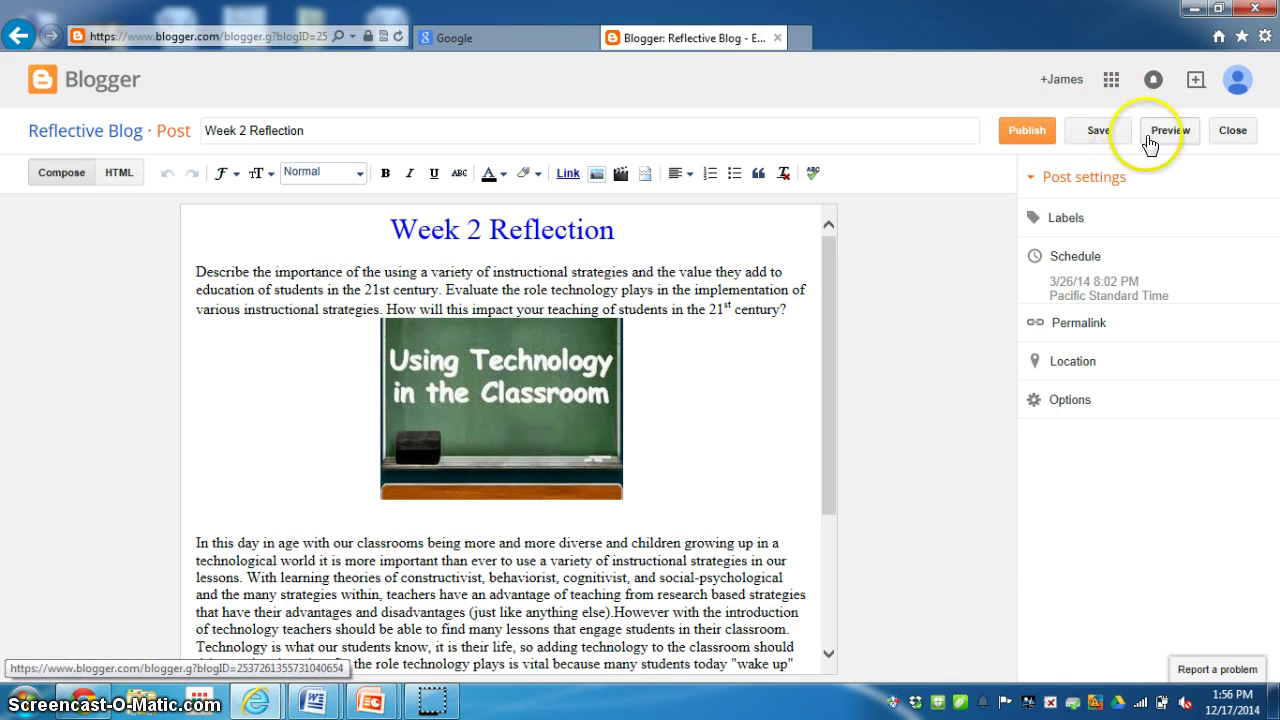
Preview the Week 2 Reflection post and look through it down to the comment link
left_click(1172, 135)
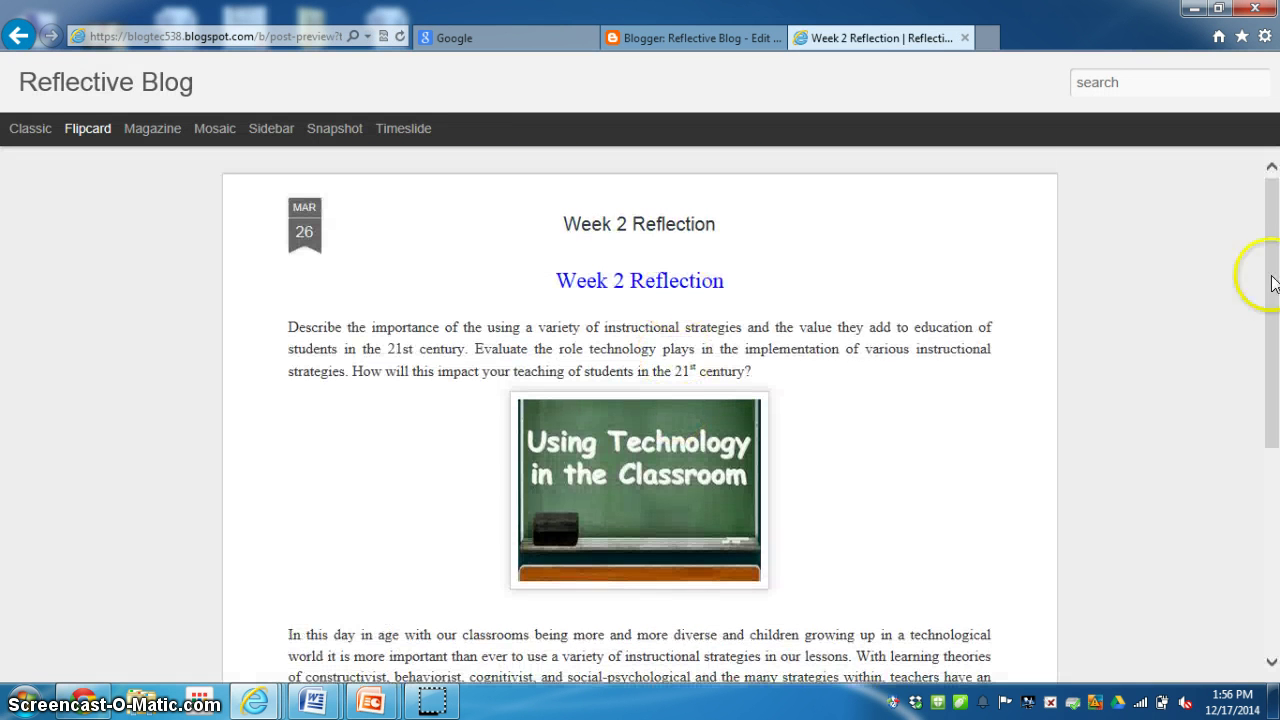
left_click_drag(1274, 277, 1275, 490)
left_click_drag(1275, 537, 1275, 537)
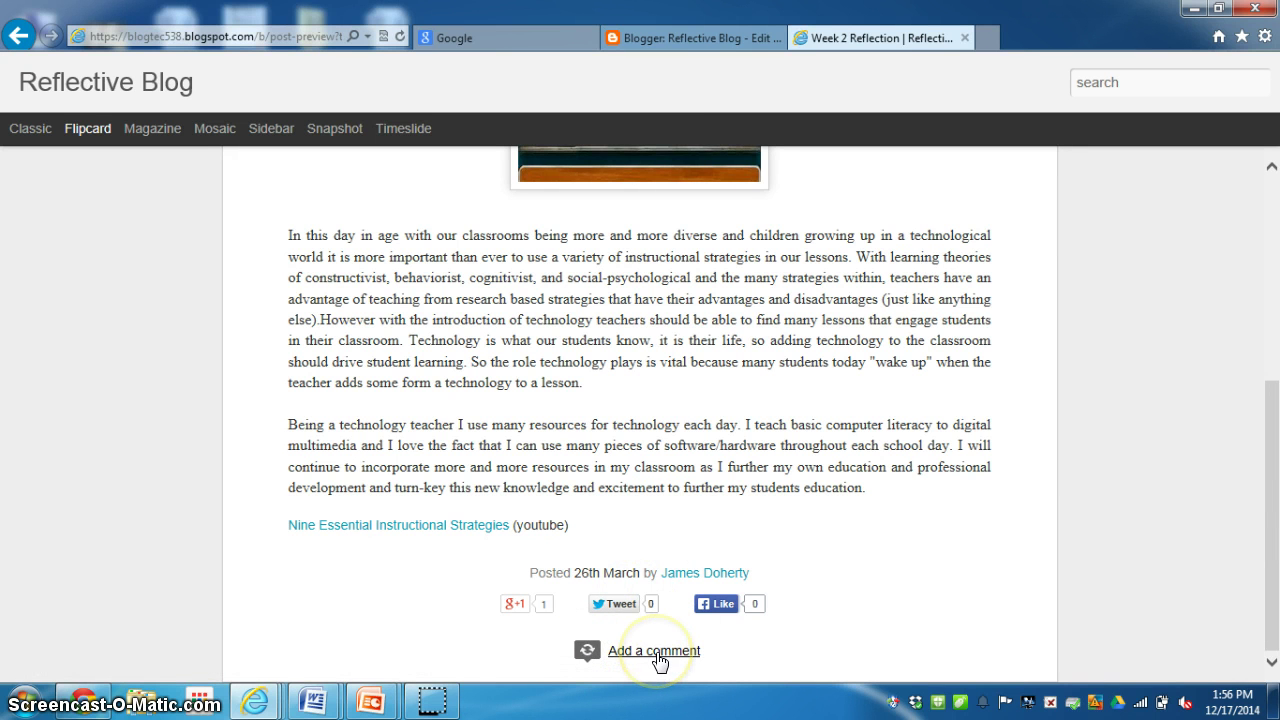
Leave the preview, close the Week 2 Reflection post and return to the list of blogs
left_click(696, 36)
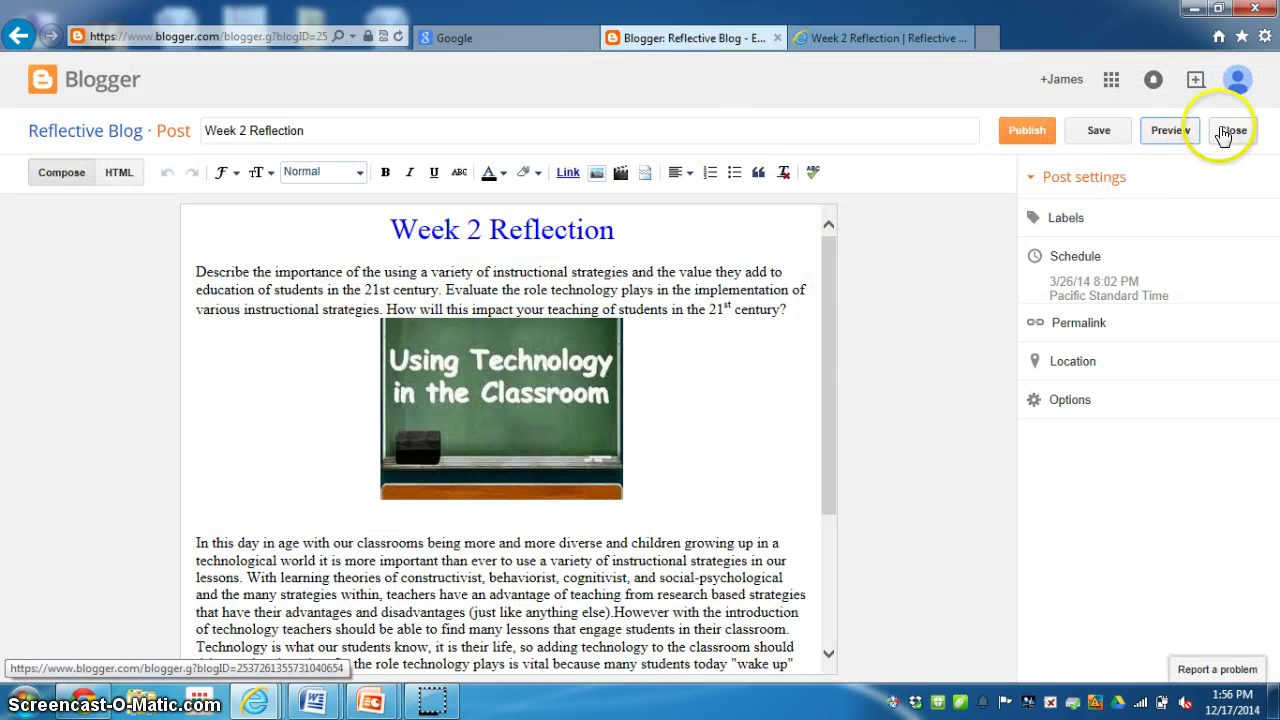
left_click(1232, 131)
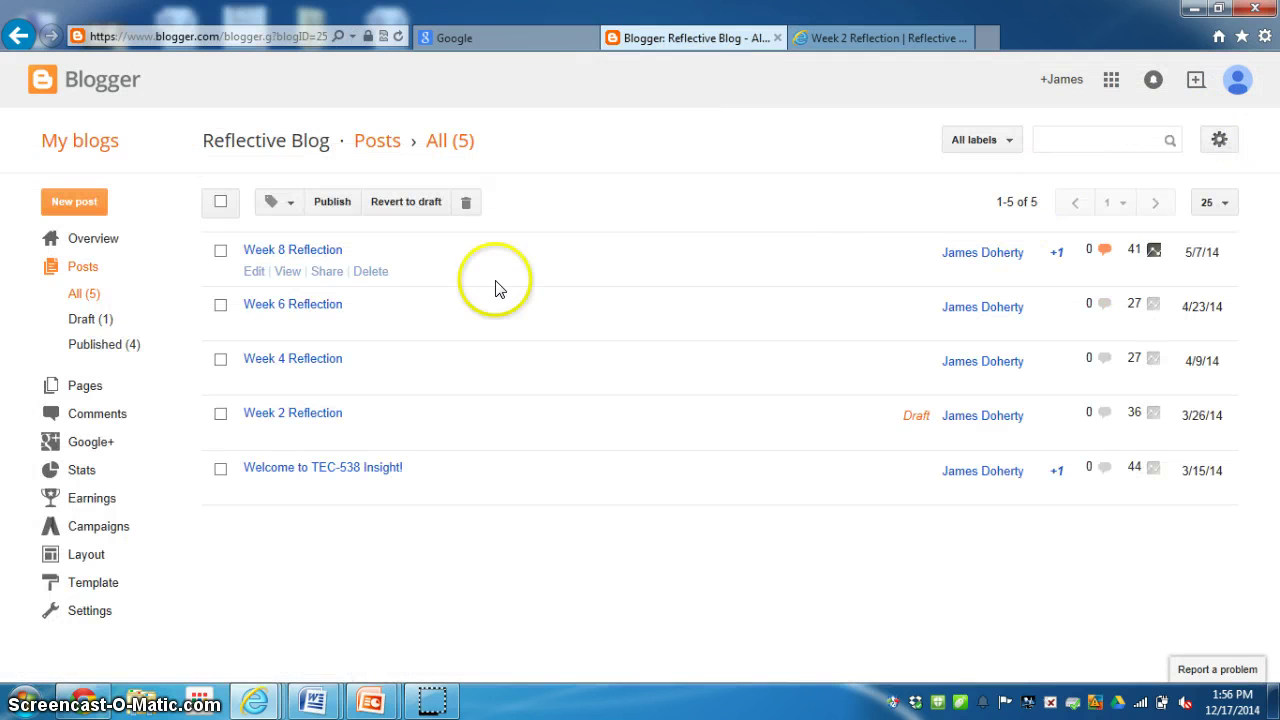
left_click(103, 142)
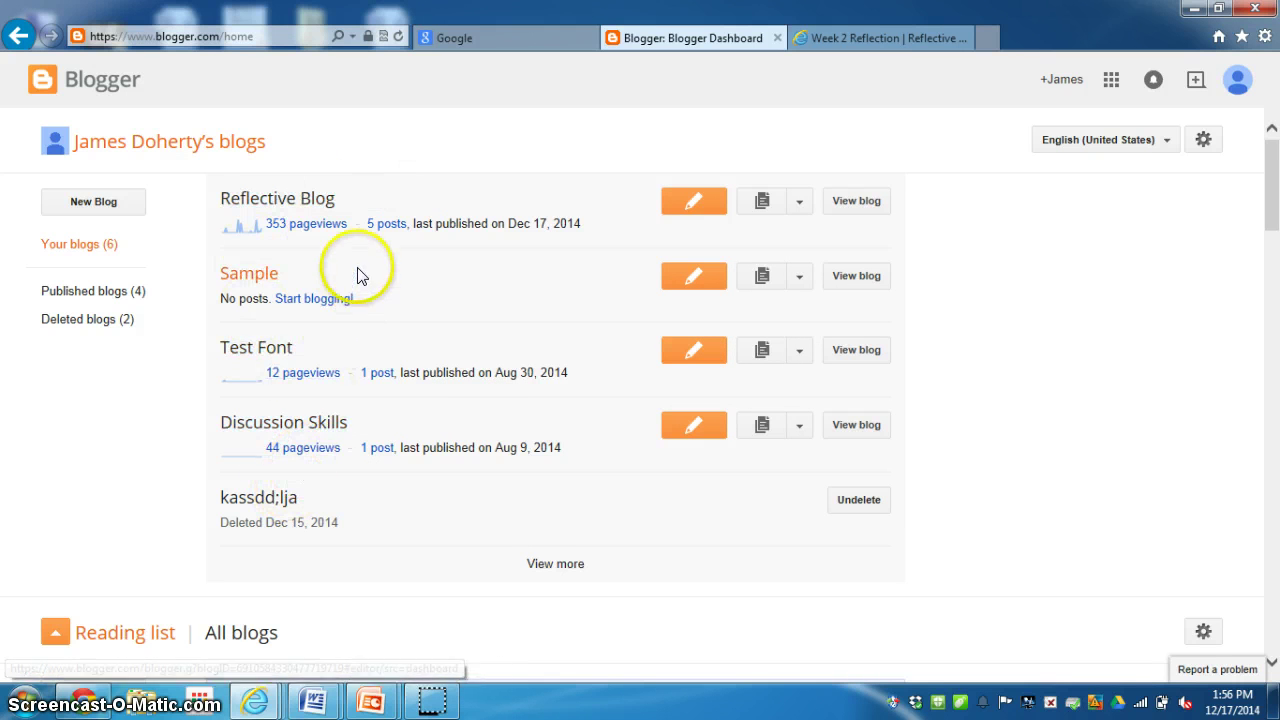
Open the list of posts in the Sample blog and start creating a new post
left_click(238, 281)
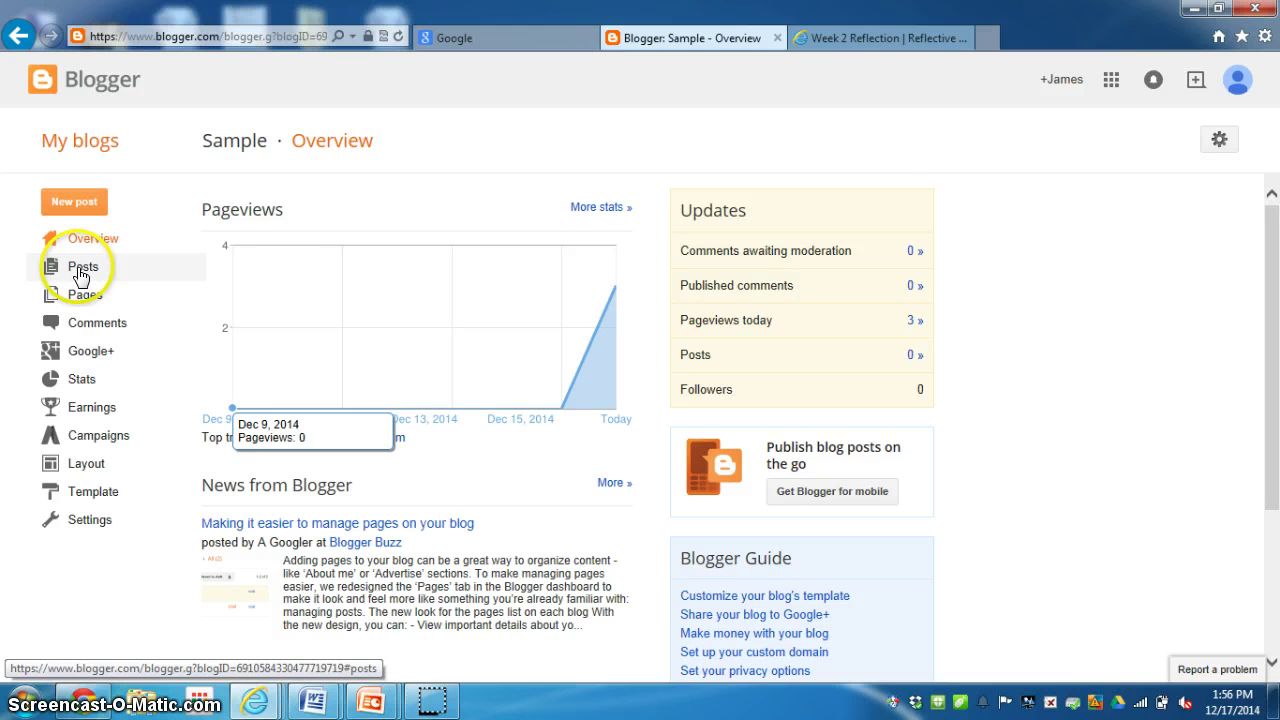
left_click(80, 272)
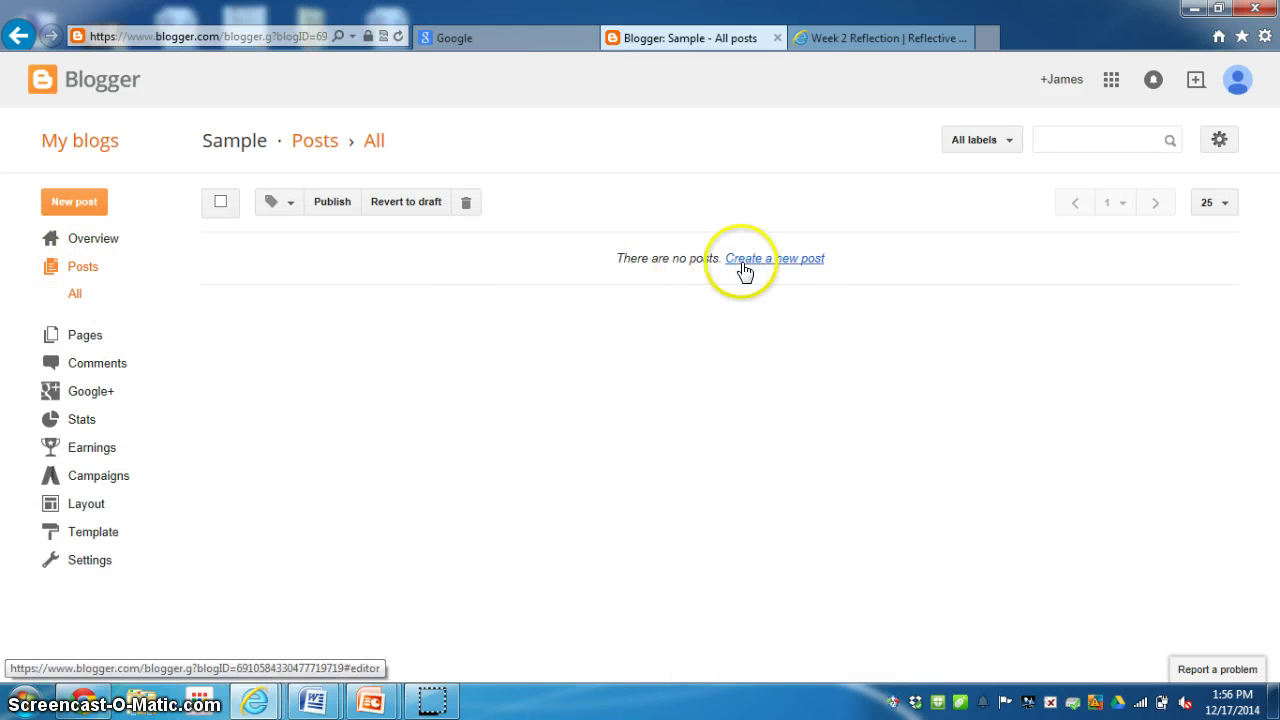
left_click(785, 260)
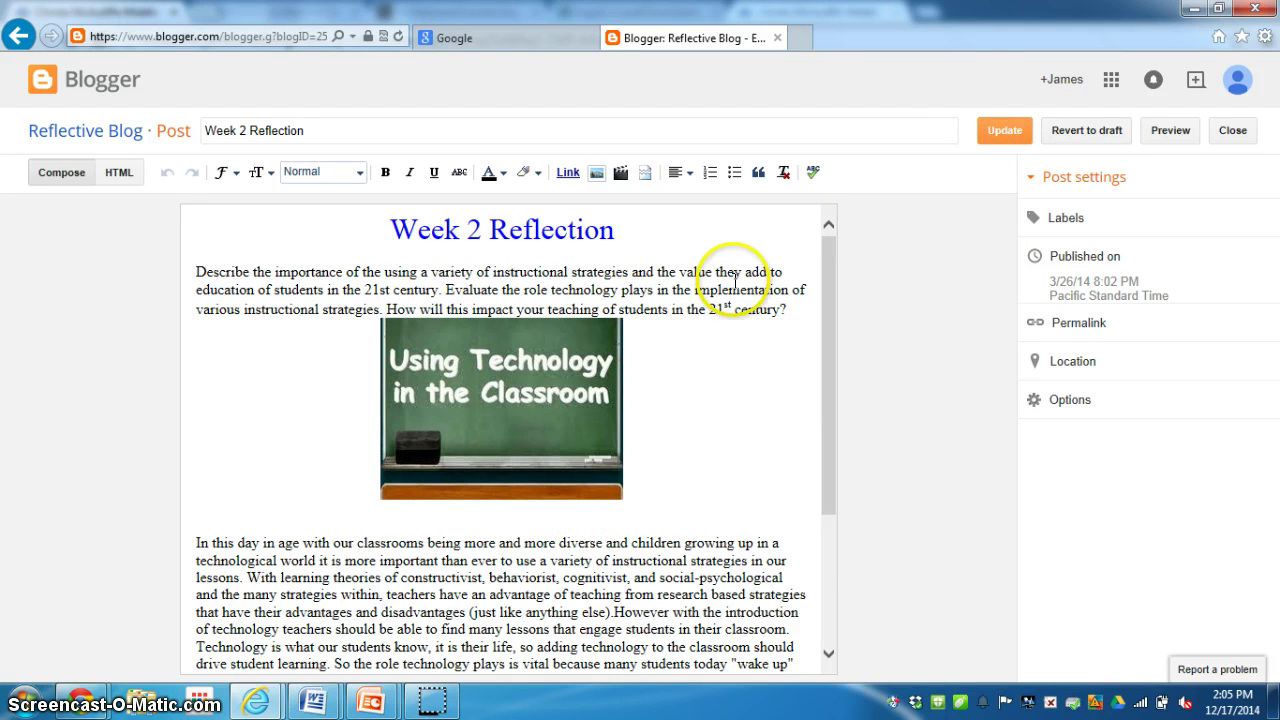
Close the Week 2 Reflection post, open its Google+ sharing options and look through the available audiences
left_click(1232, 131)
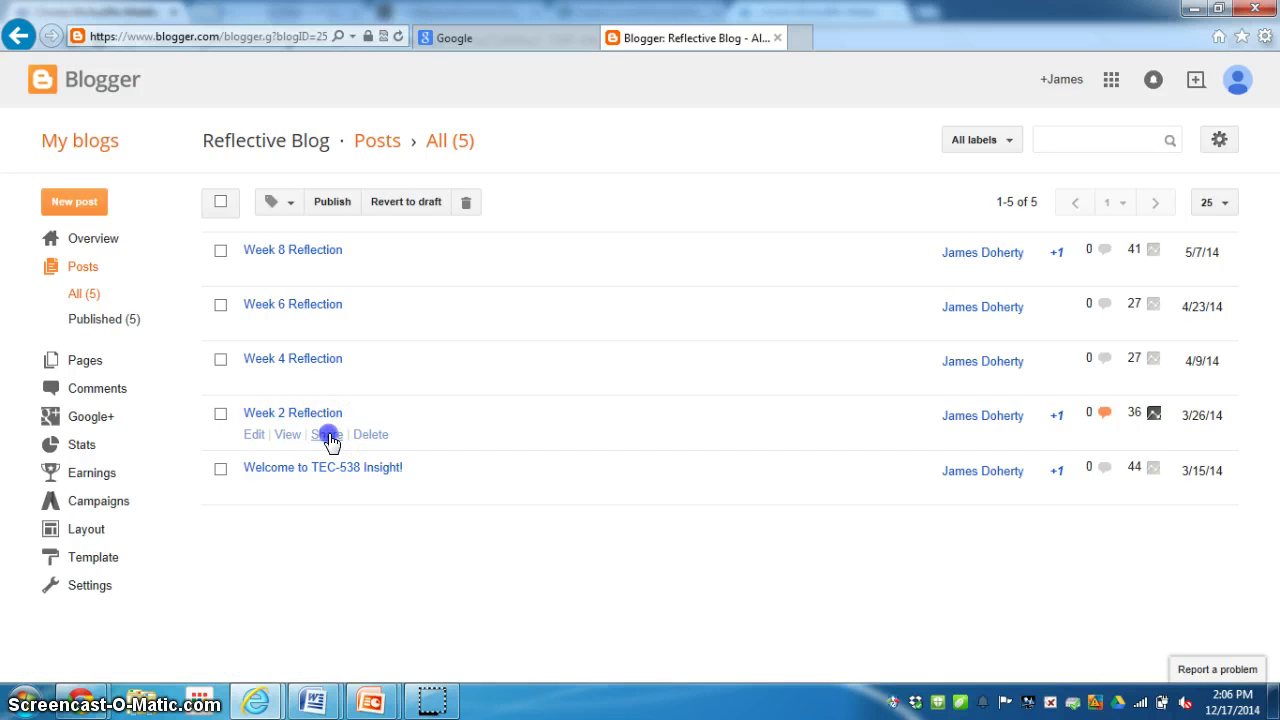
left_click(328, 436)
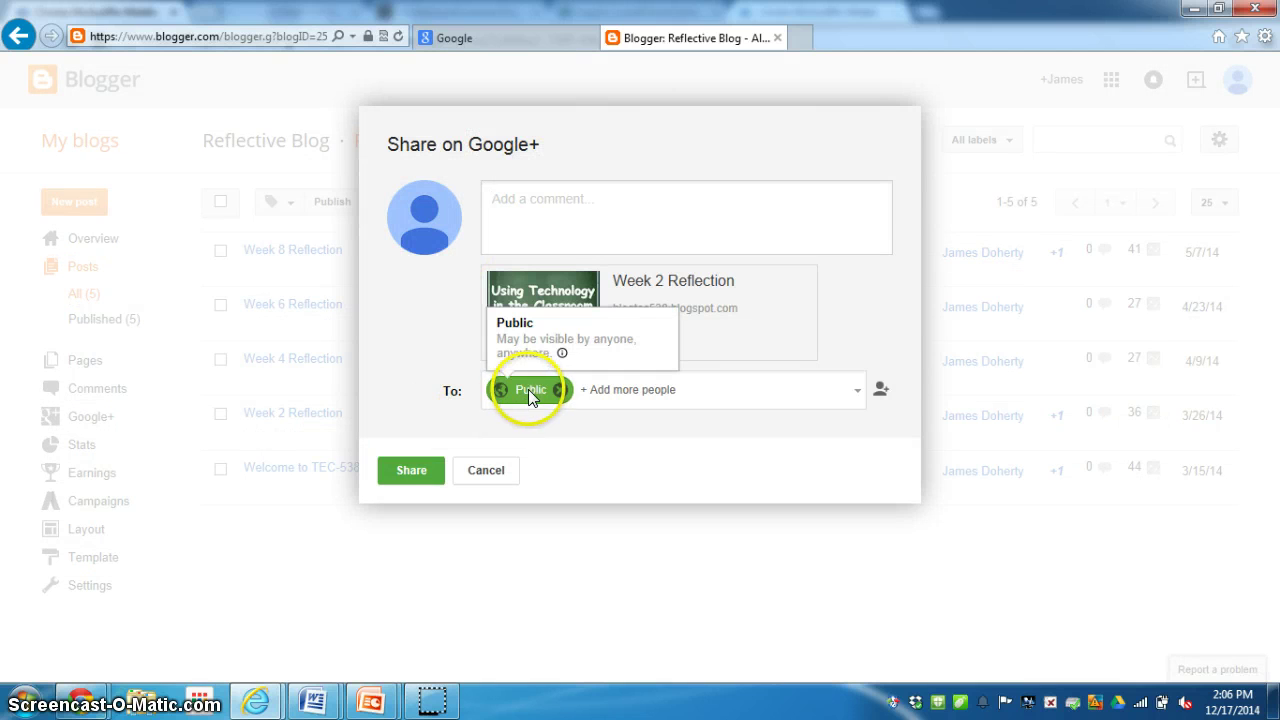
left_click(651, 389)
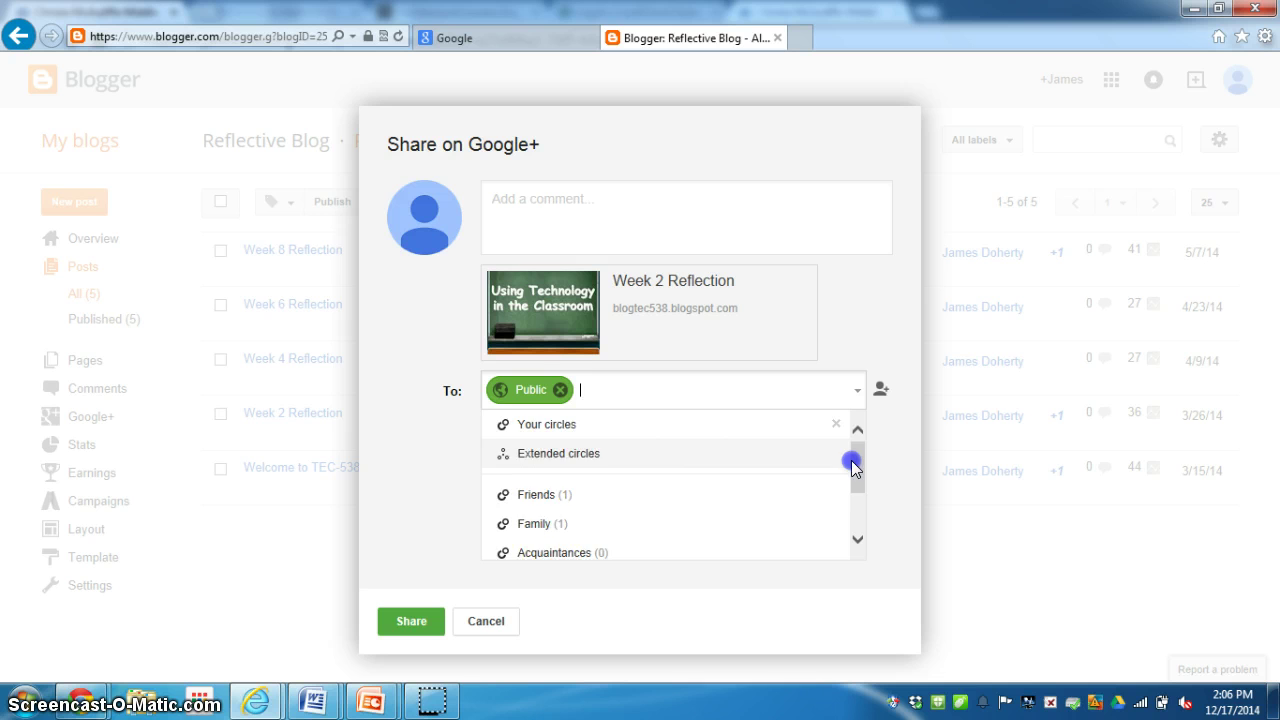
left_click_drag(849, 463, 867, 423)
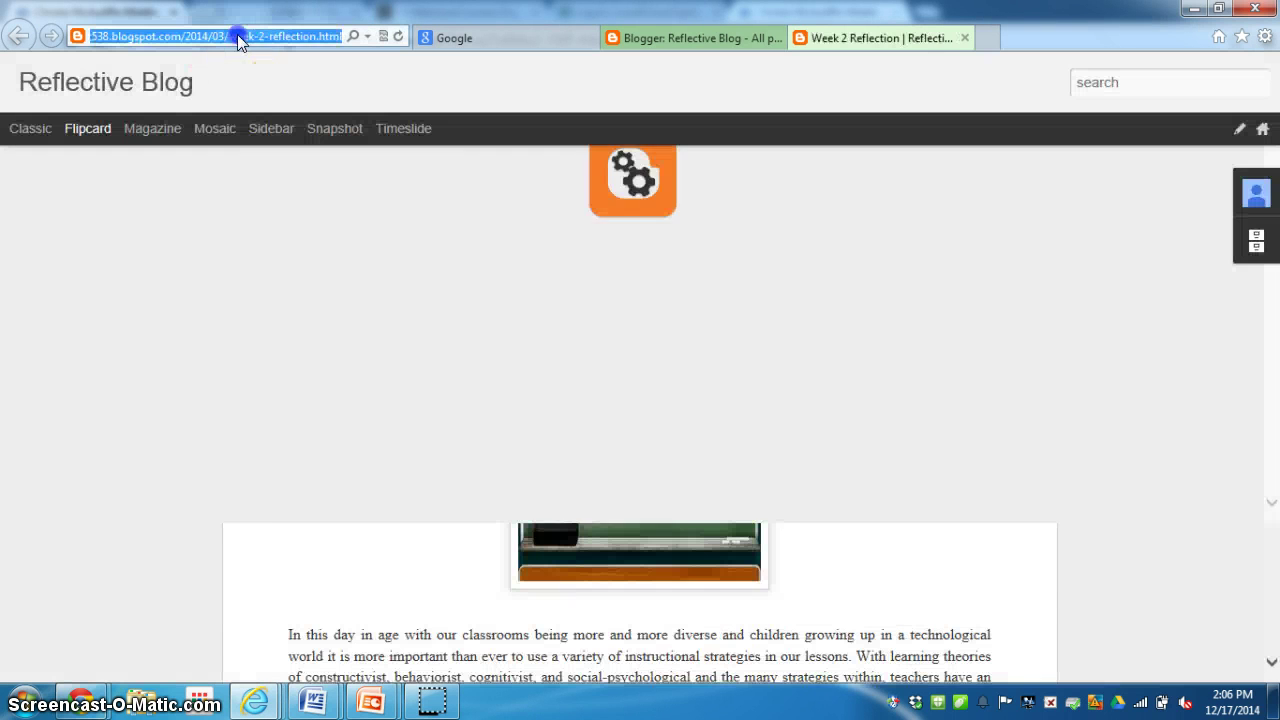
Copy the web address of the published Week 2 Reflection post
right_click(251, 36)
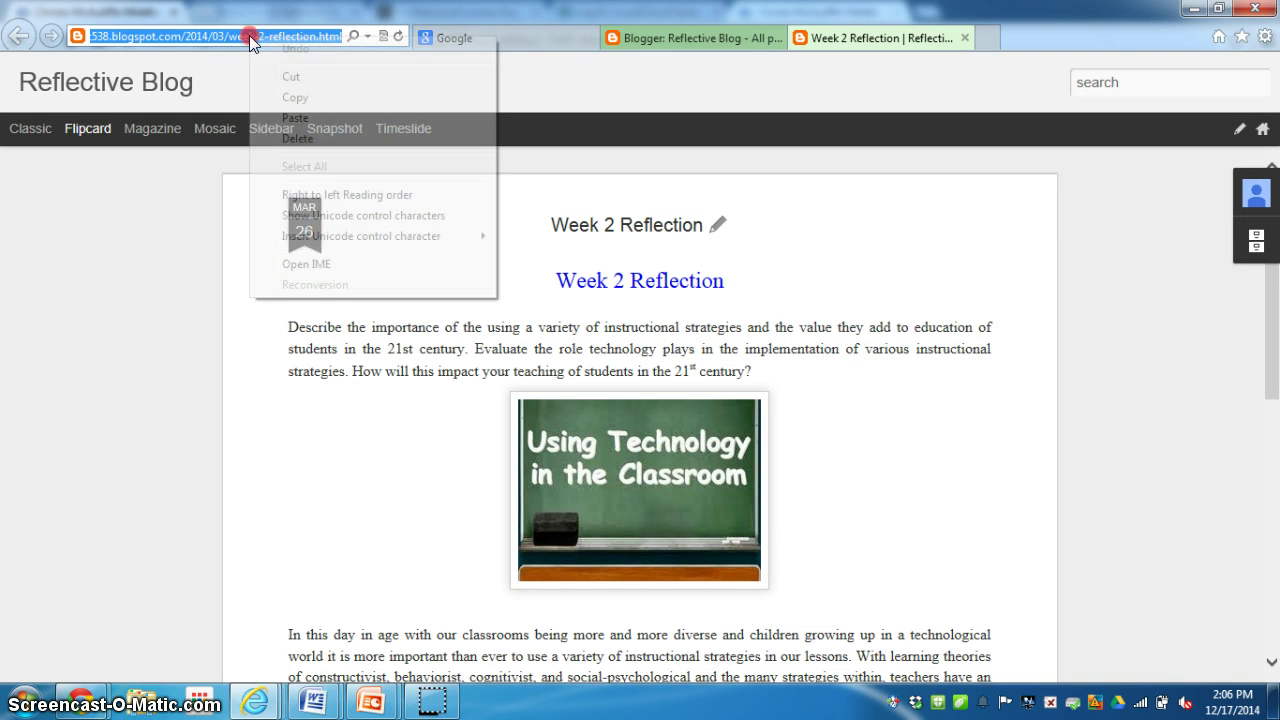
left_click(297, 91)
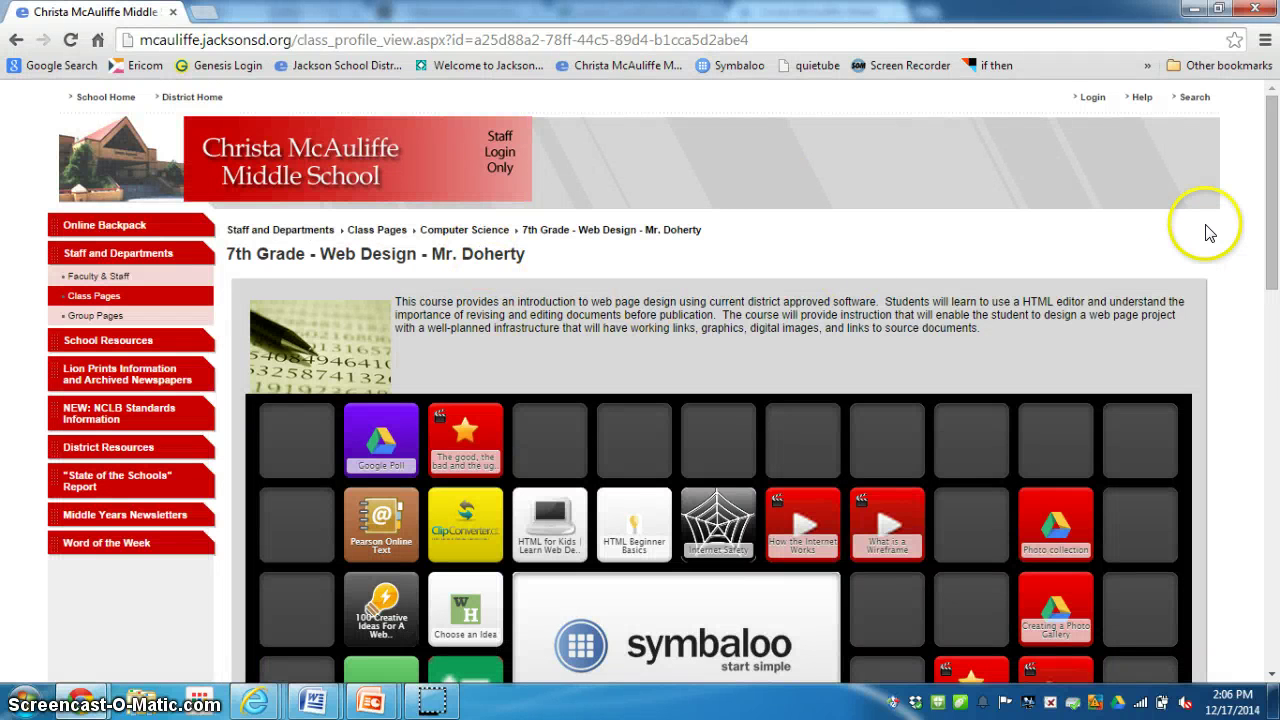
Switch to Chrome and open the Blog to Discuss Web Design link in the Resources of the 7th Grade Web Design class page
left_click_drag(1266, 168, 1276, 575)
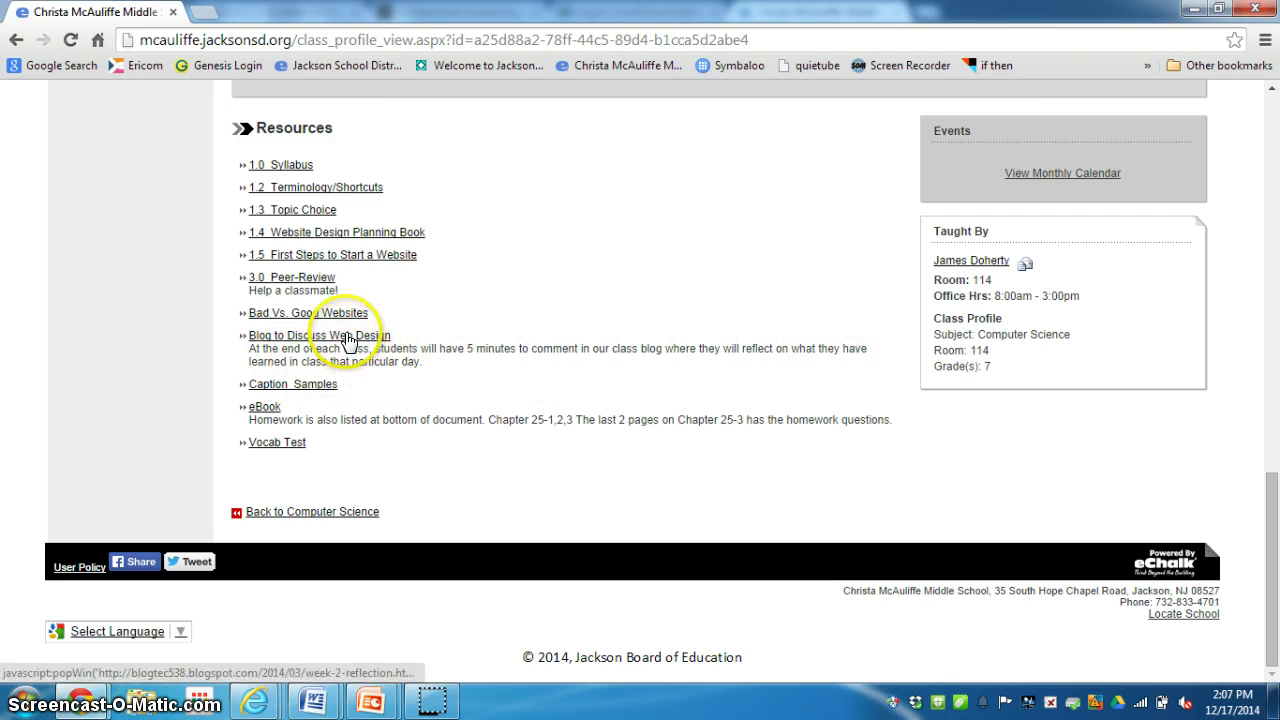
left_click(345, 335)
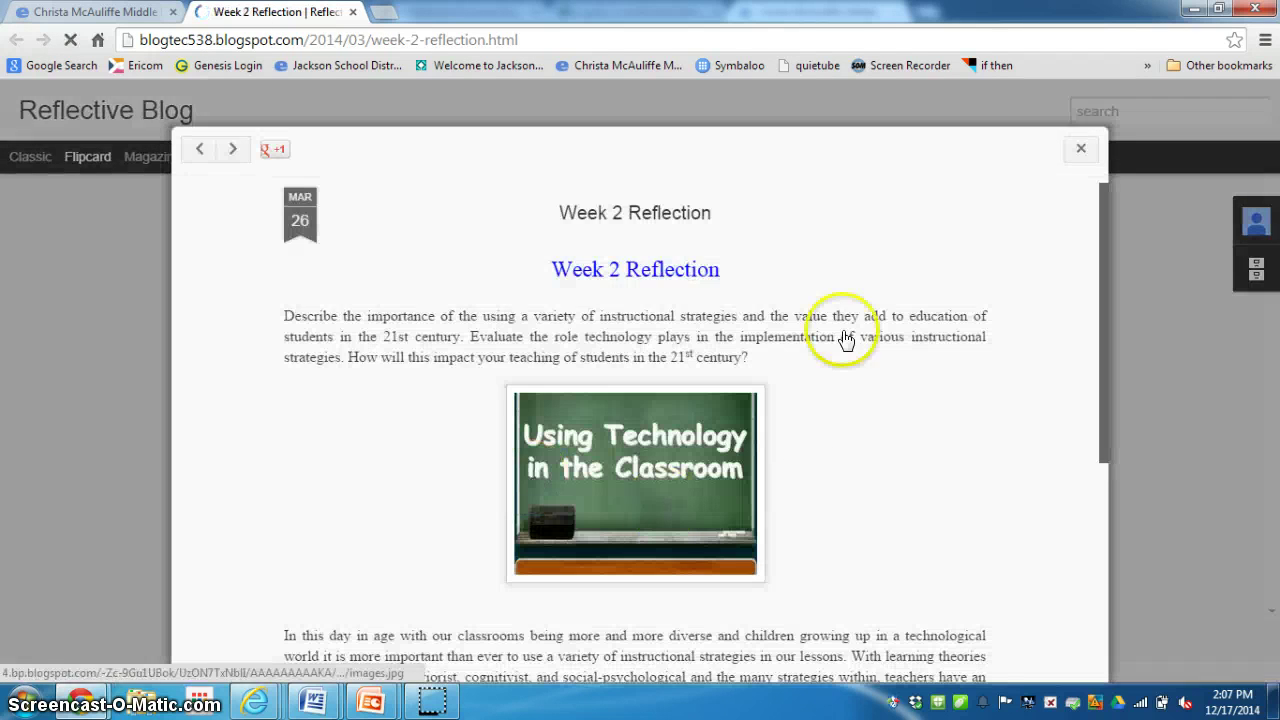
Look through the Week 2 Reflection post down to its comment form, activate the comment box and return to the beginning of the post
left_click_drag(1106, 316, 1117, 576)
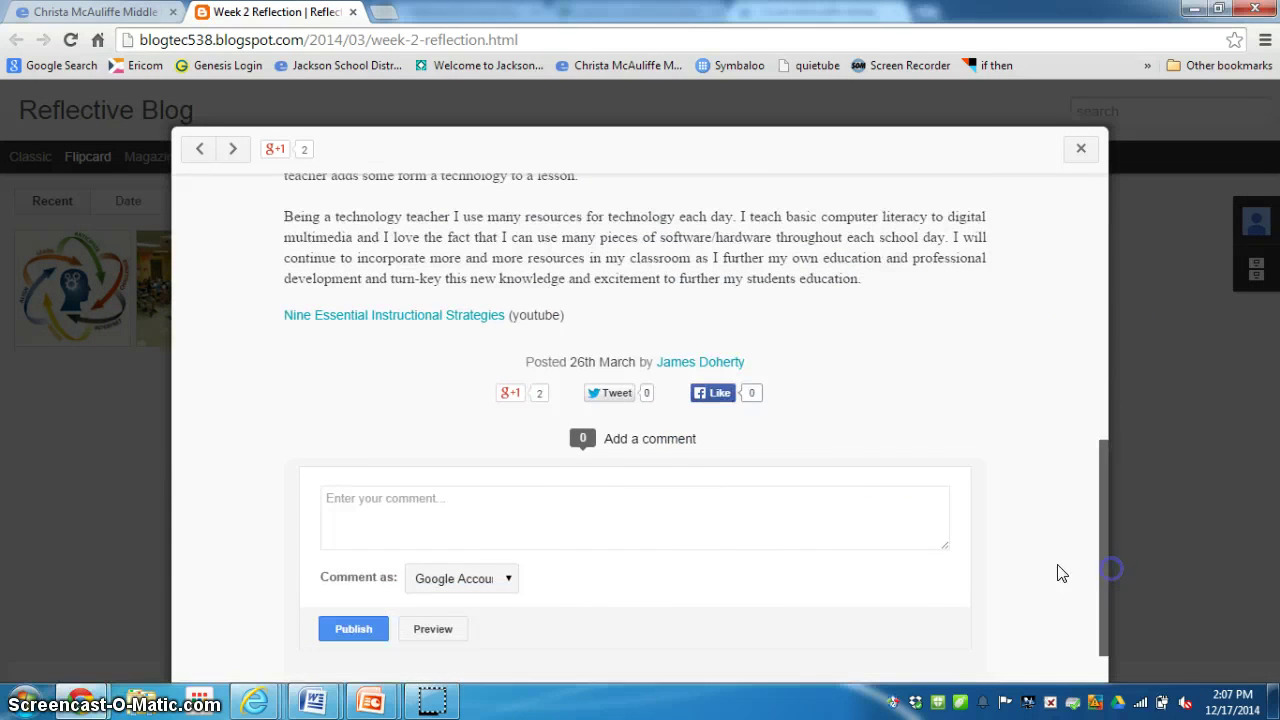
left_click(663, 511)
left_click(466, 508)
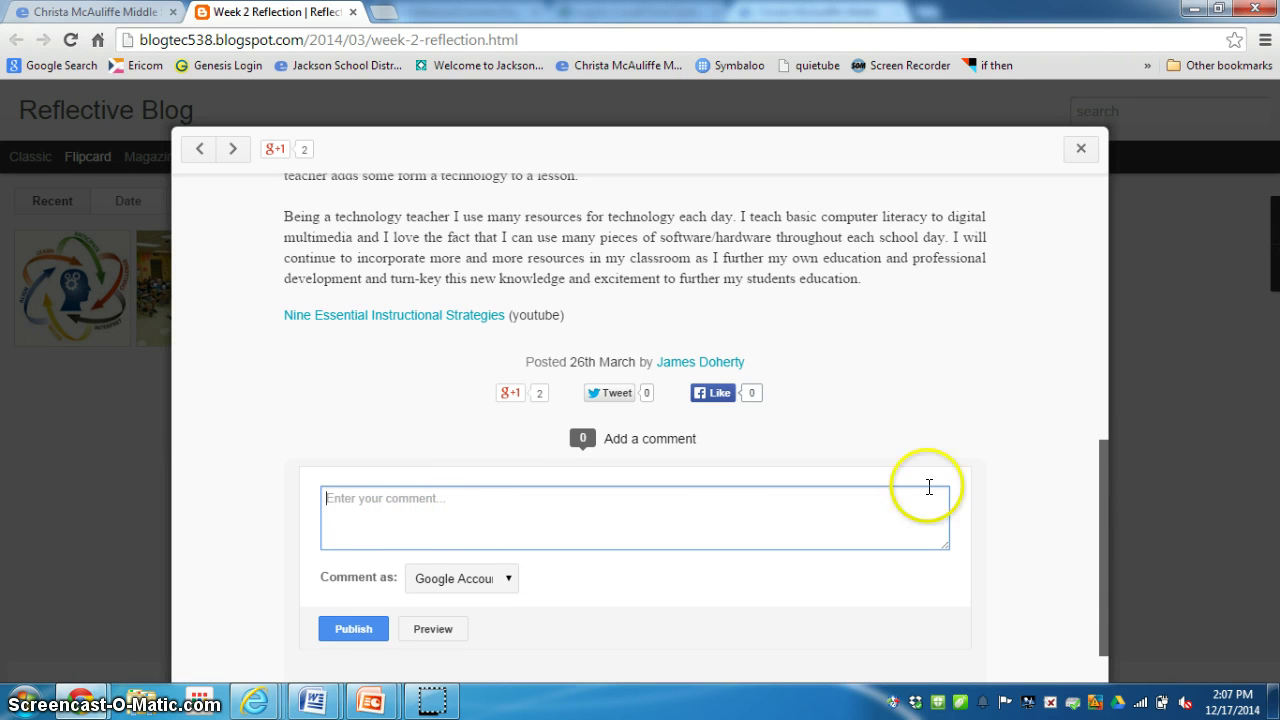
left_click_drag(1100, 477, 1103, 183)
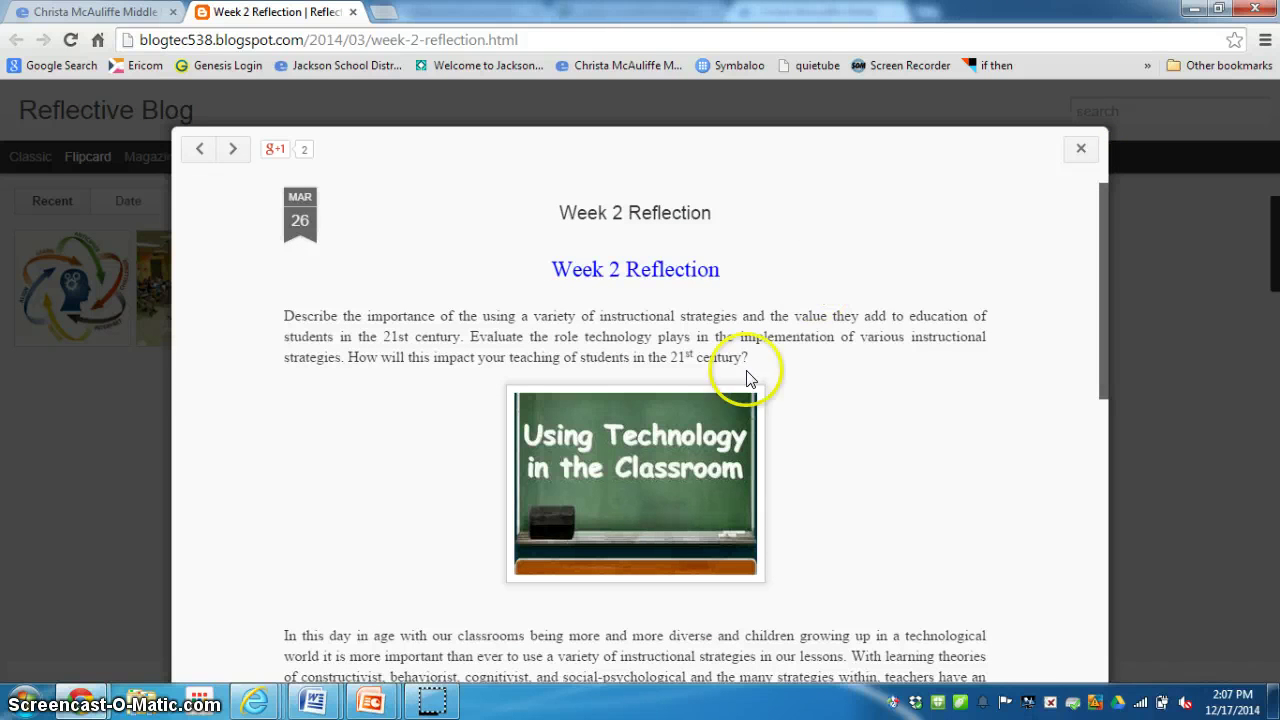
mouse_move(445, 706)
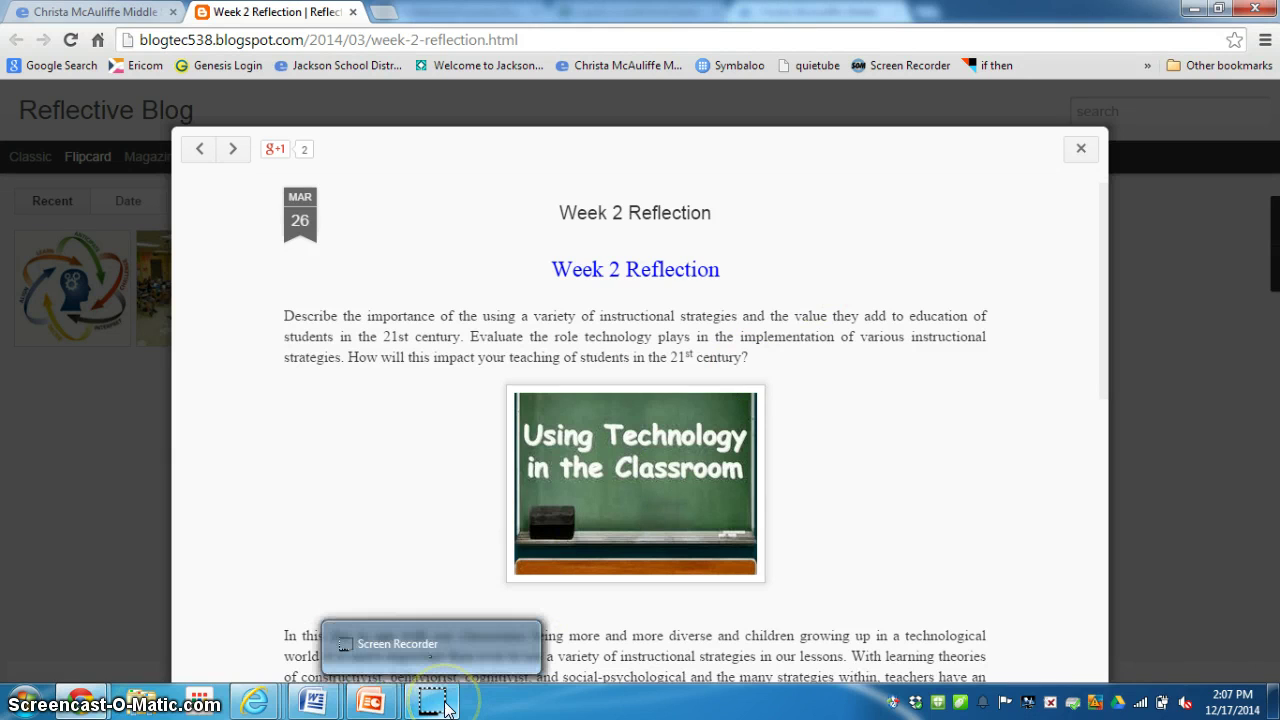